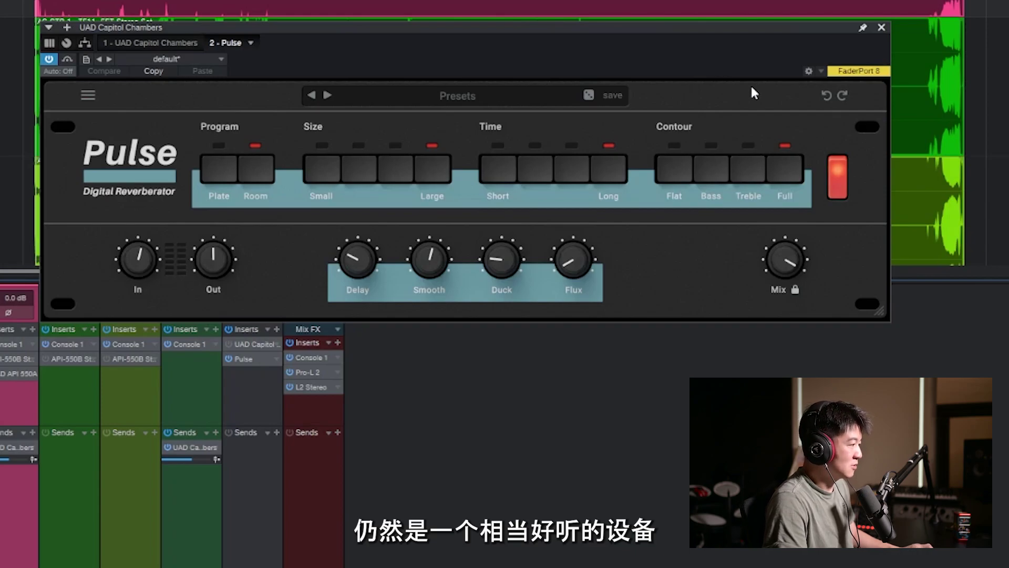
Try the Plate and Room programs and the Contour options, ending with Room and Flat selected
left_click(215, 172)
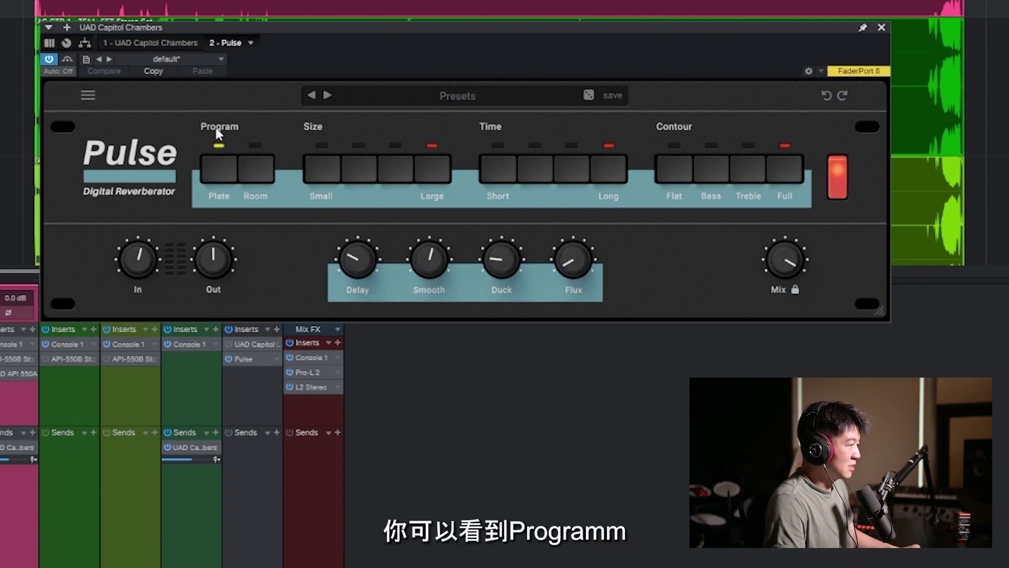
left_click(257, 172)
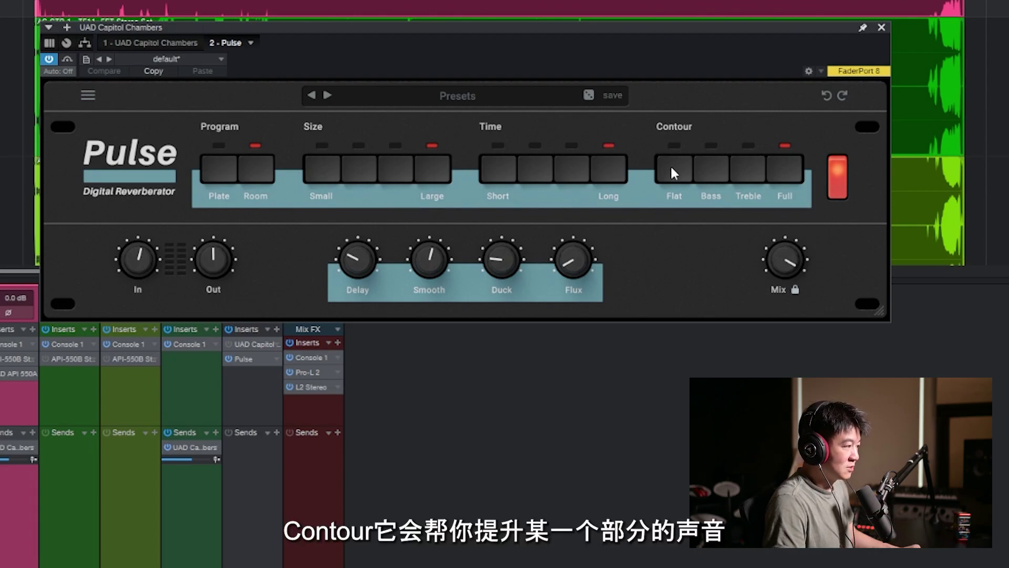
left_click(714, 169)
left_click(764, 171)
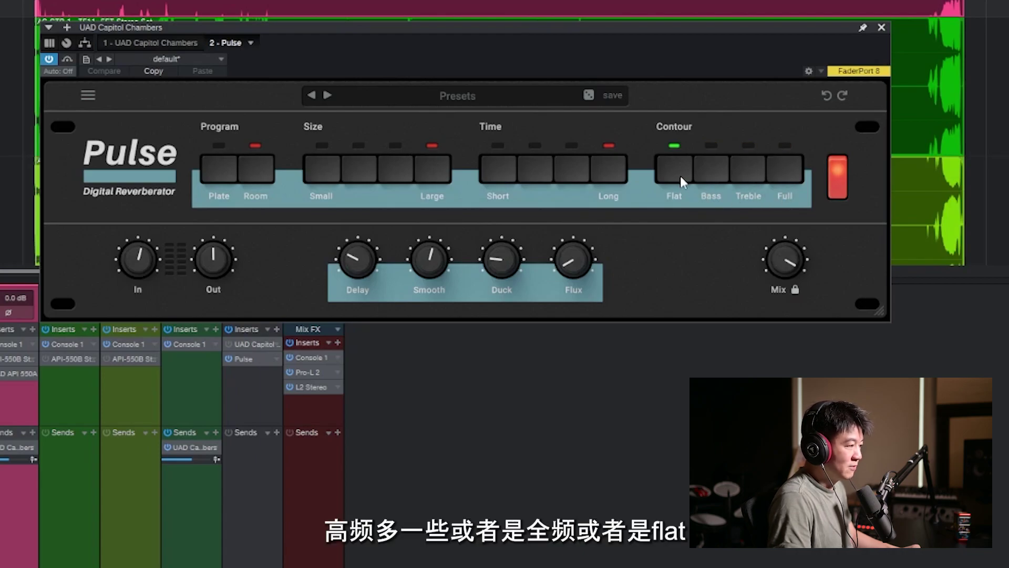
Fine-tune Delay, turn Smooth down slightly, and select the Plate program with the third Size and third Time options
left_click_drag(361, 262, 362, 258)
left_click_drag(429, 263, 432, 273)
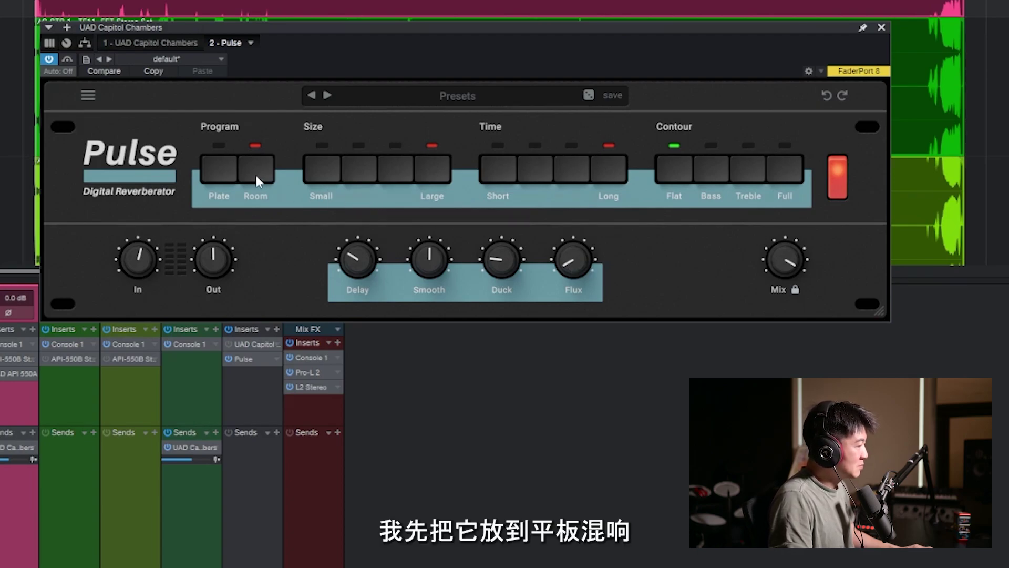
left_click(222, 172)
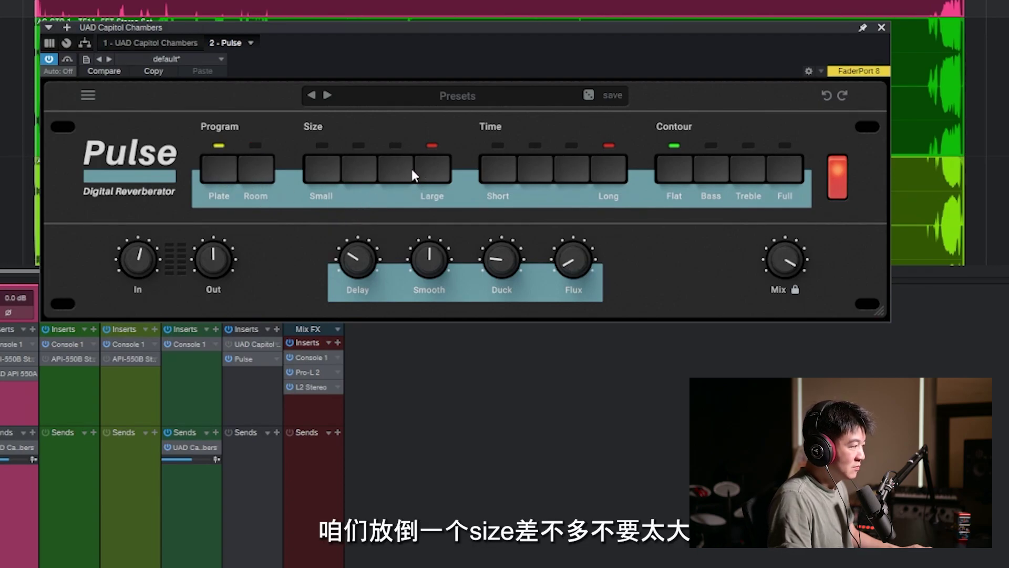
left_click(384, 177)
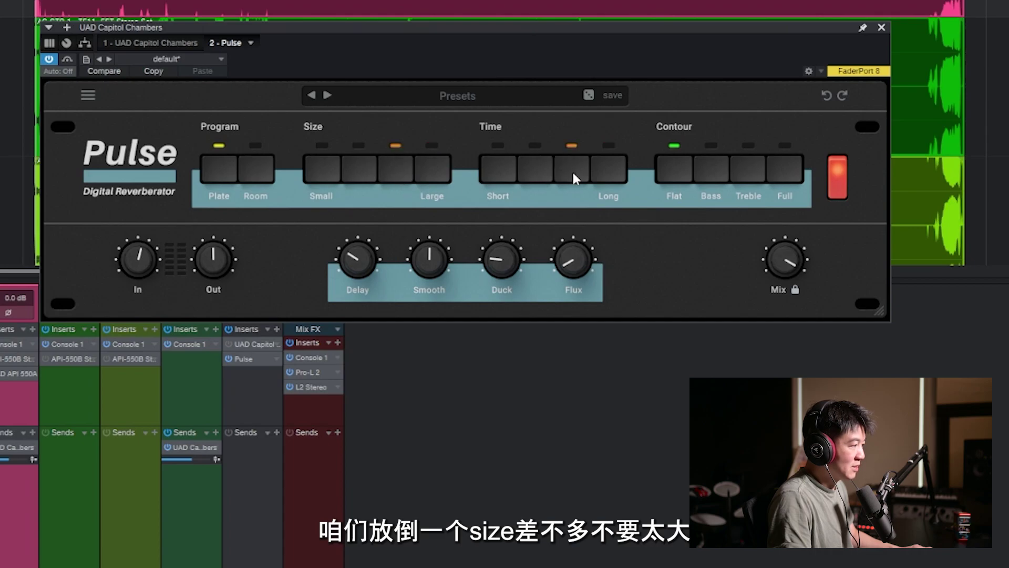
Set Contour to Full and Delay to 16 ms, toggling the plug-in bypass to compare against the dry sound
left_click(67, 60)
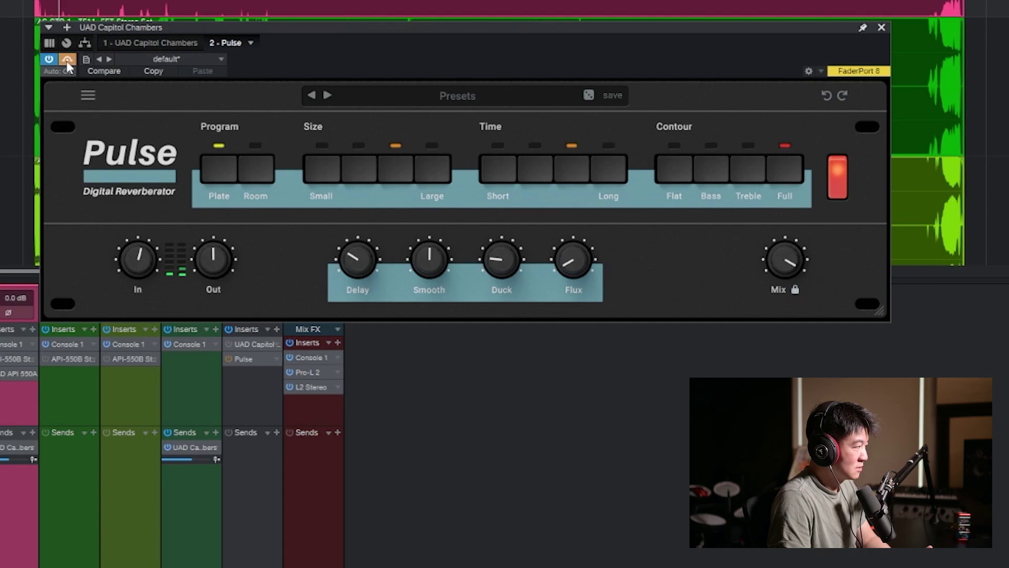
left_click(68, 60)
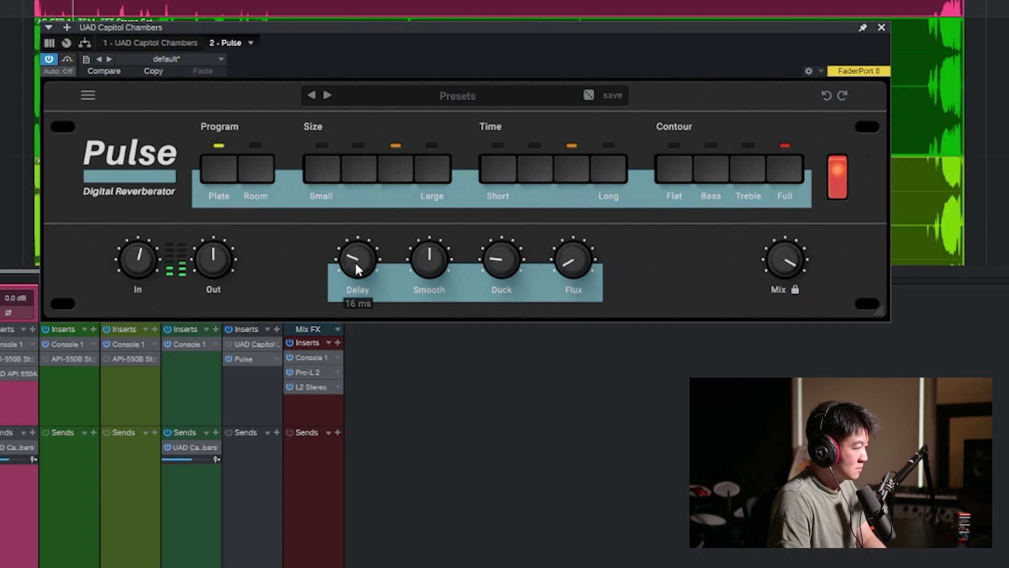
left_click(799, 292)
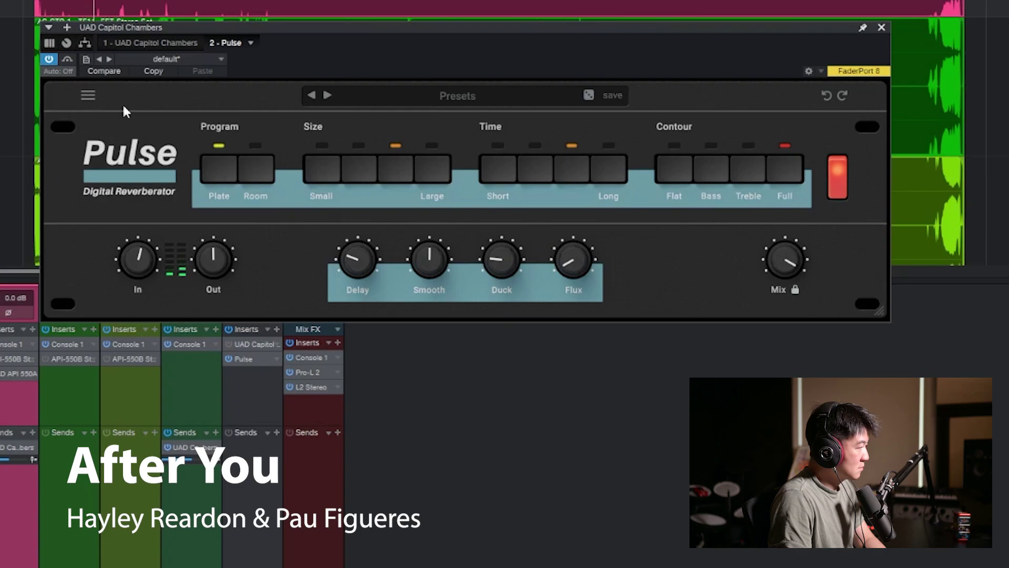
left_click(67, 60)
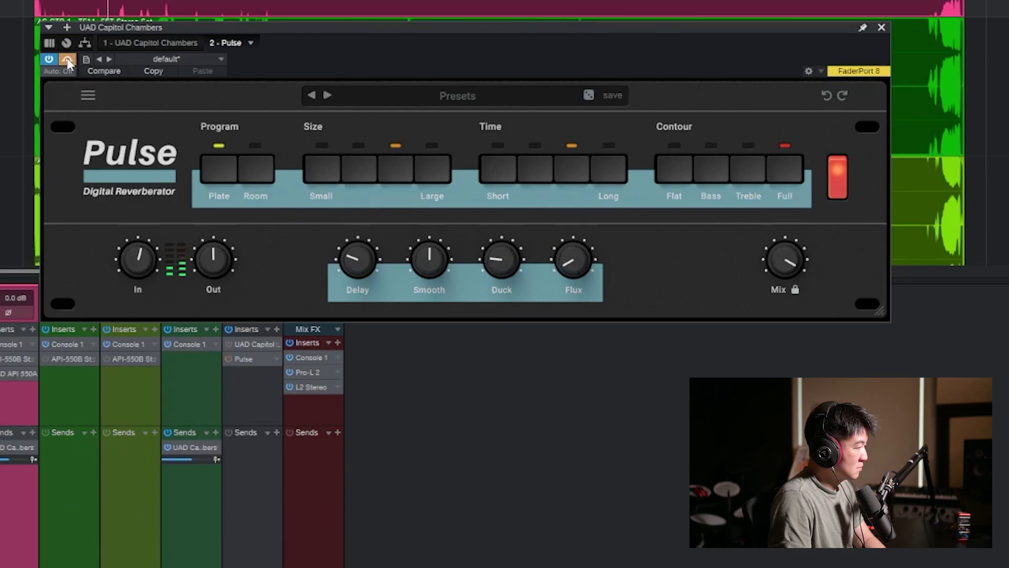
left_click(67, 60)
Raise Smooth and Flux well past halfway, bring the input level back to centre, and compare with the plug-in bypassed
left_click_drag(430, 258, 442, 213)
left_click_drag(566, 266, 604, 160)
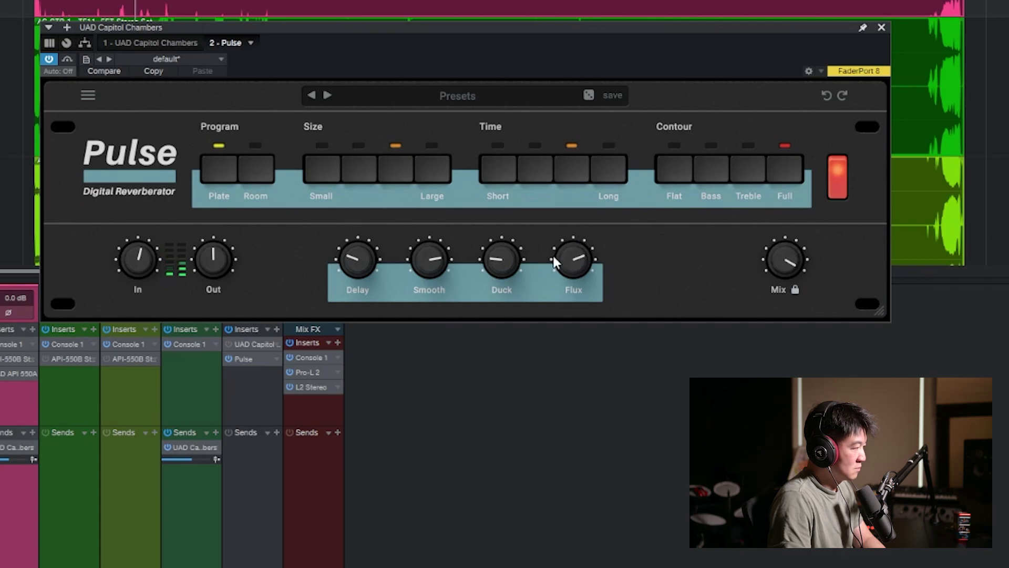
left_click_drag(138, 258, 139, 264)
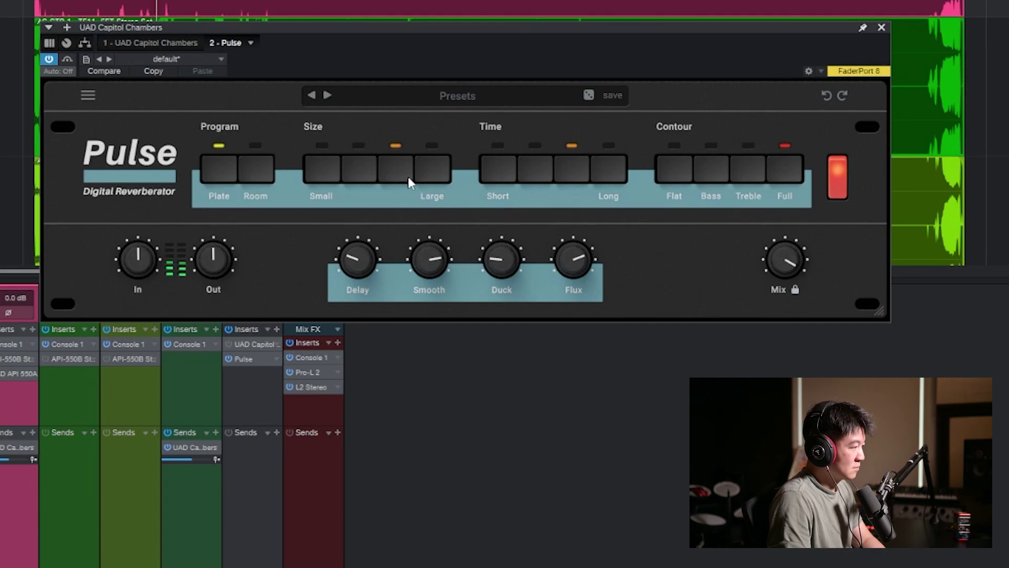
left_click(66, 60)
left_click(67, 60)
Set Size to Small, Time to Short and Contour to Treble, and compare the reverb with the bypassed signal
left_click(323, 168)
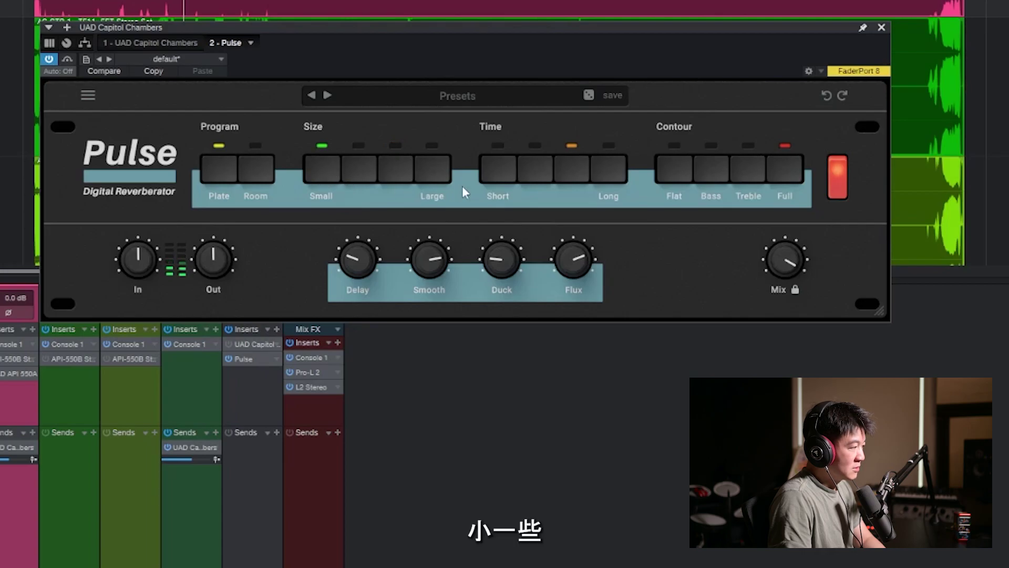
left_click(507, 179)
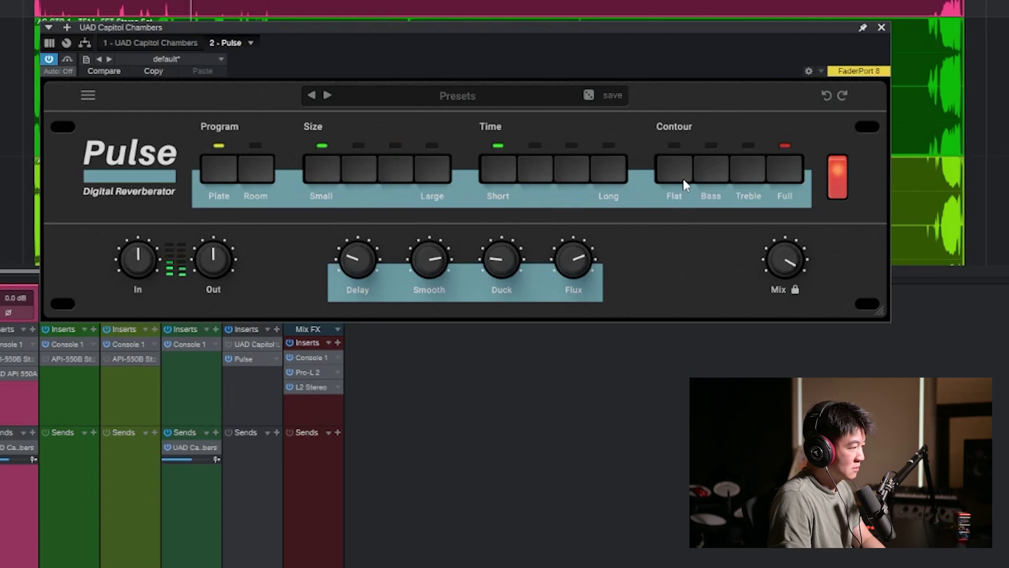
left_click(748, 175)
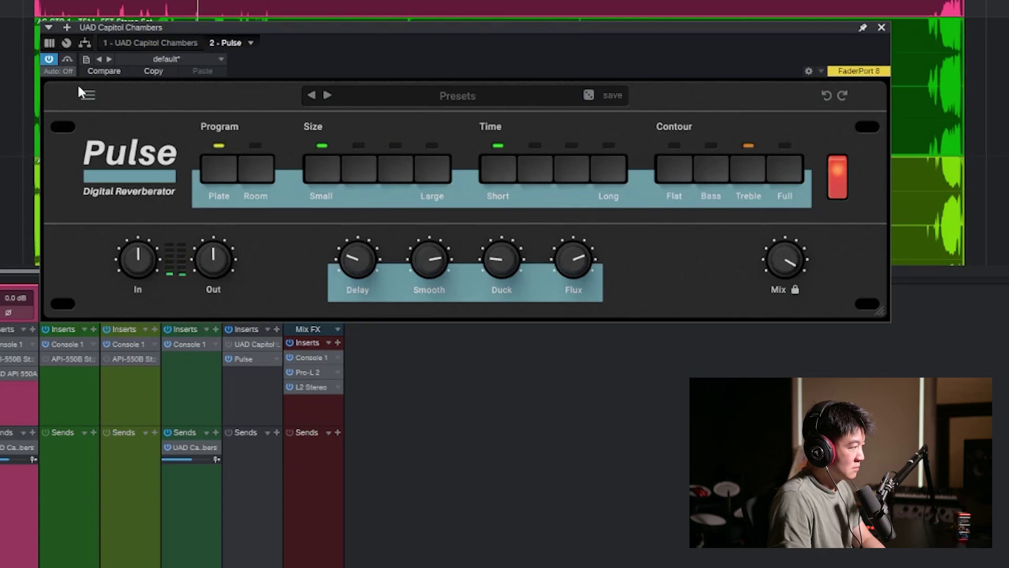
left_click(67, 59)
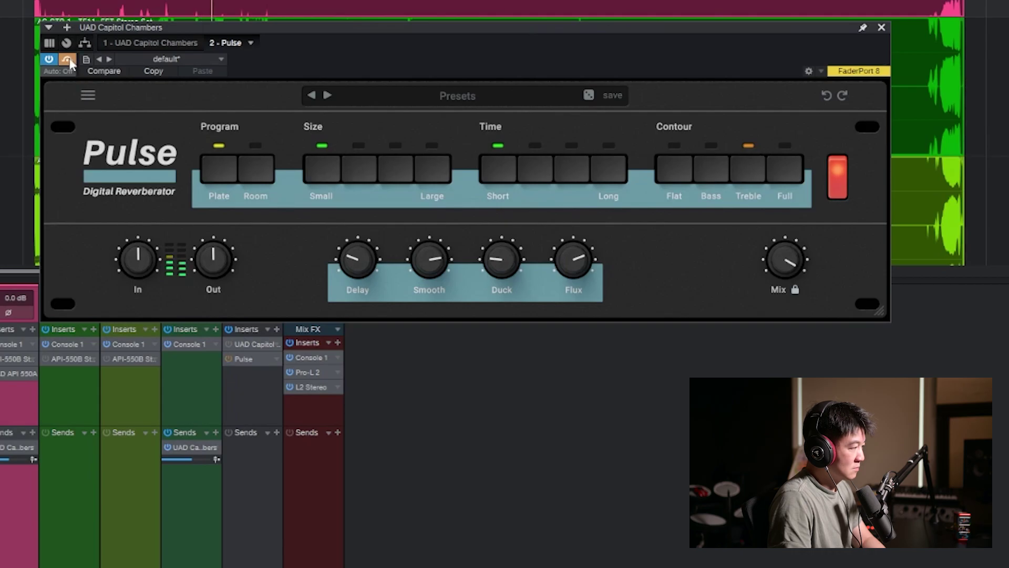
left_click(67, 60)
Turn Duck to minimum, reduce Flux to near centre, raise Delay just past centre, and increase the output level slightly
left_click_drag(499, 258, 490, 336)
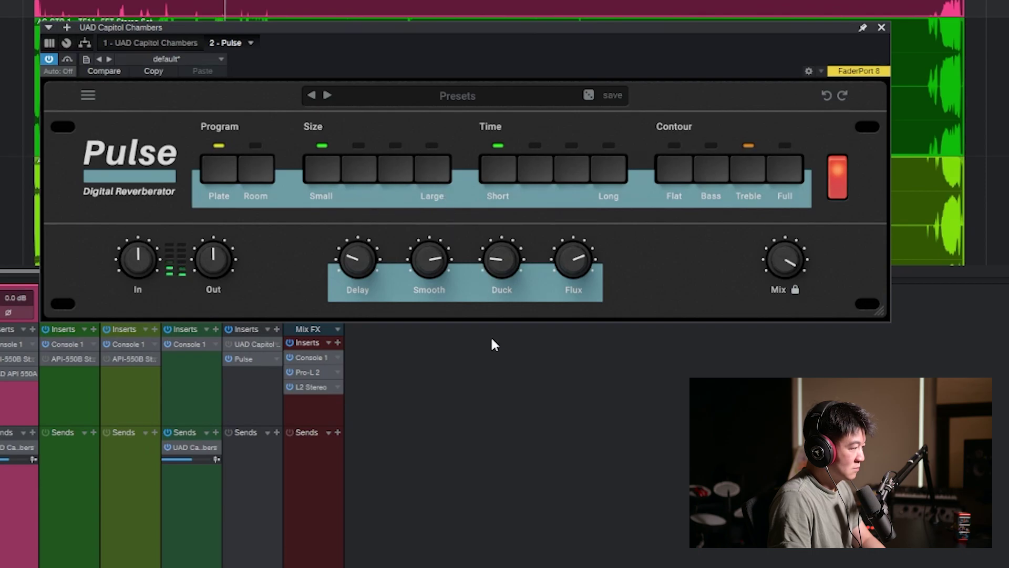
left_click_drag(576, 261, 588, 332)
mouse_move(361, 261)
left_click_drag(361, 261, 368, 210)
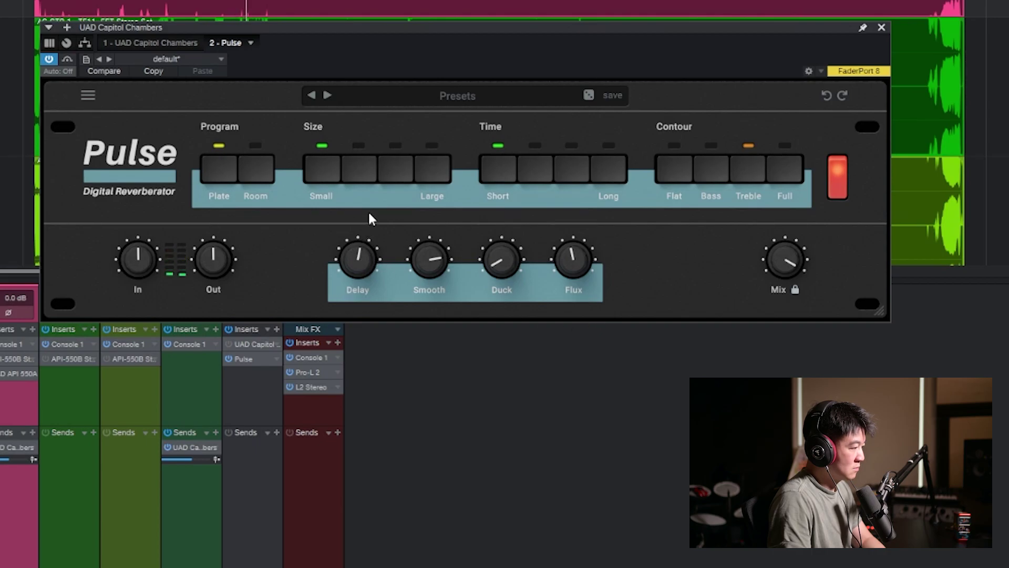
left_click_drag(220, 260, 227, 254)
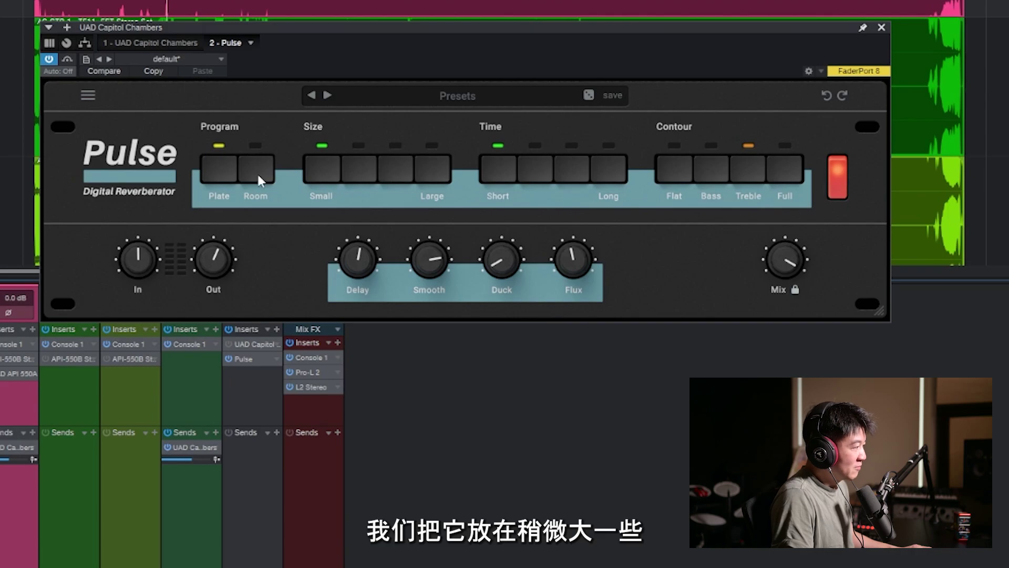
Select the second Size and Time options, trim the output level down slightly, and compare with the plug-in bypassed
left_click(368, 169)
left_click(538, 167)
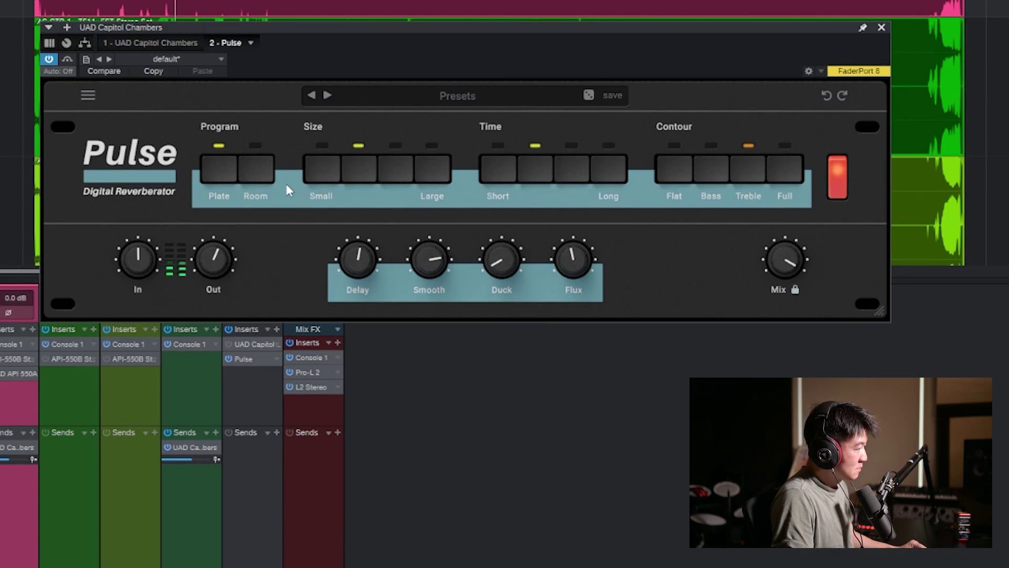
left_click_drag(217, 258, 217, 264)
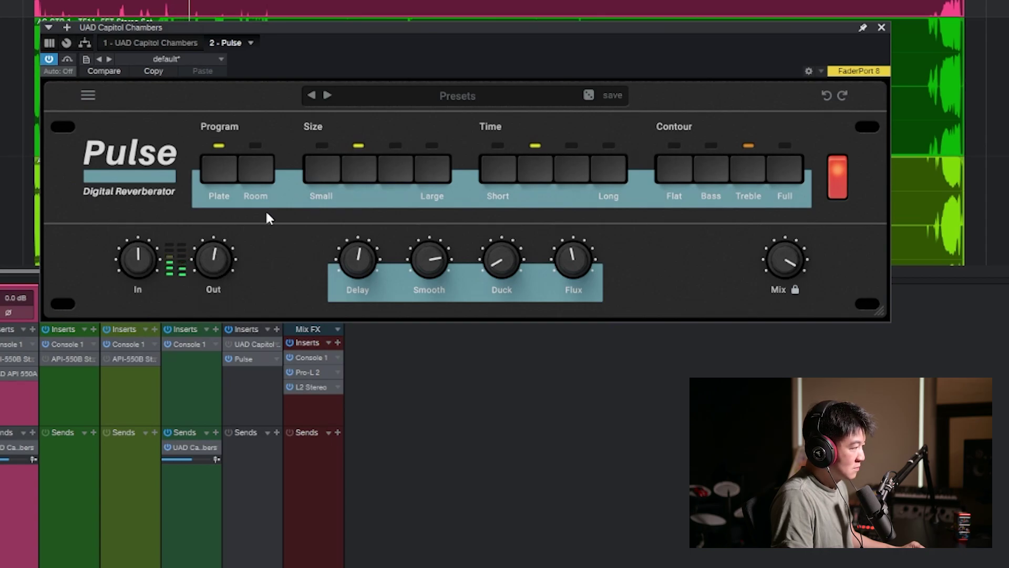
left_click(66, 60)
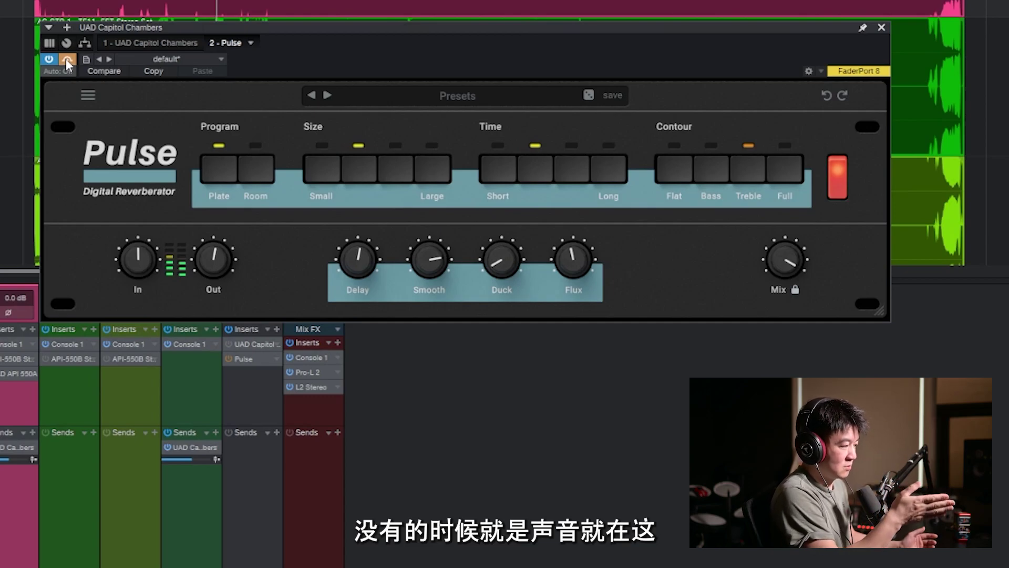
left_click(66, 59)
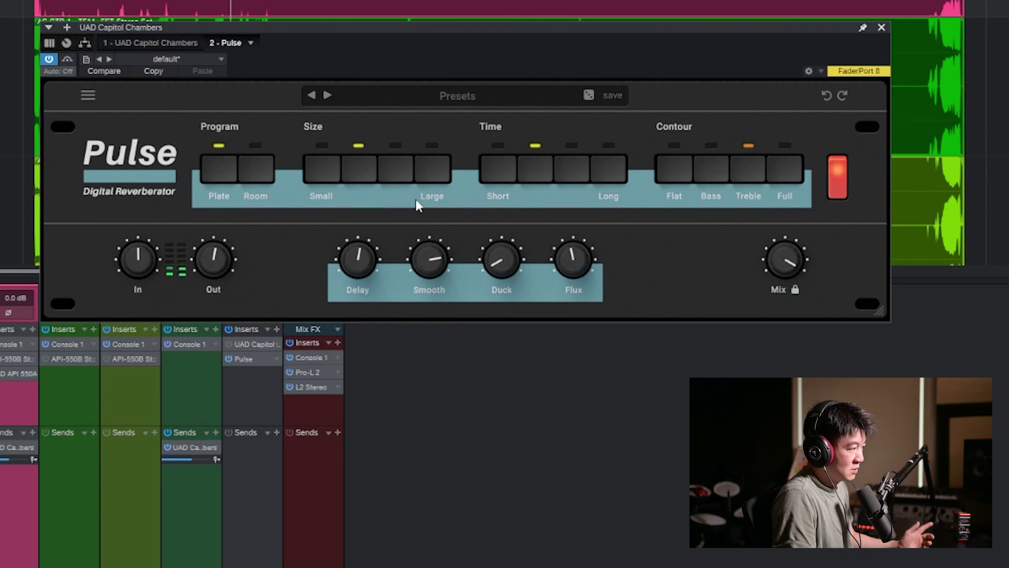
Set Size to Large, Time to Long and Contour to Bass on the plate reverb
left_click(437, 173)
left_click(609, 176)
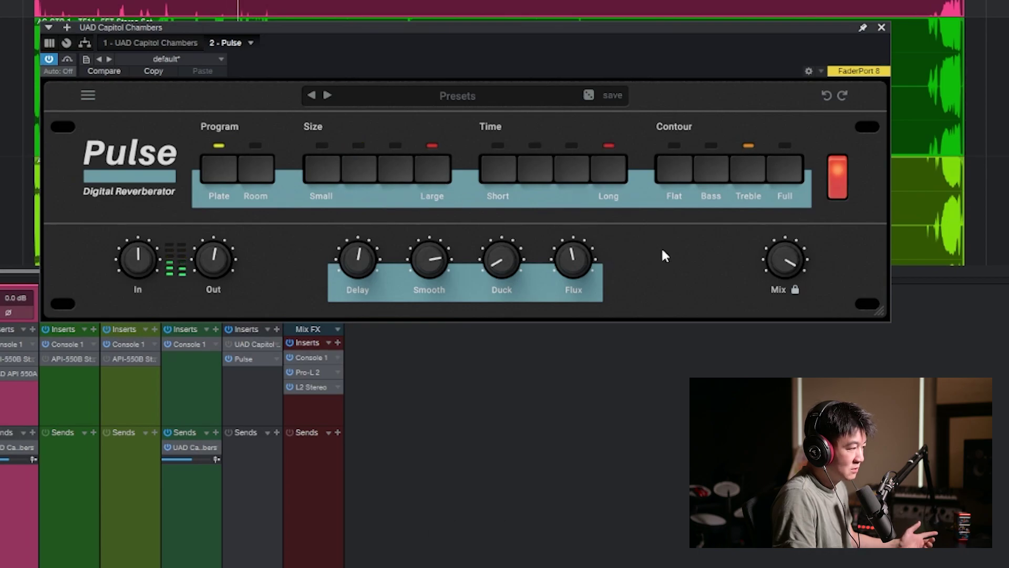
left_click(711, 173)
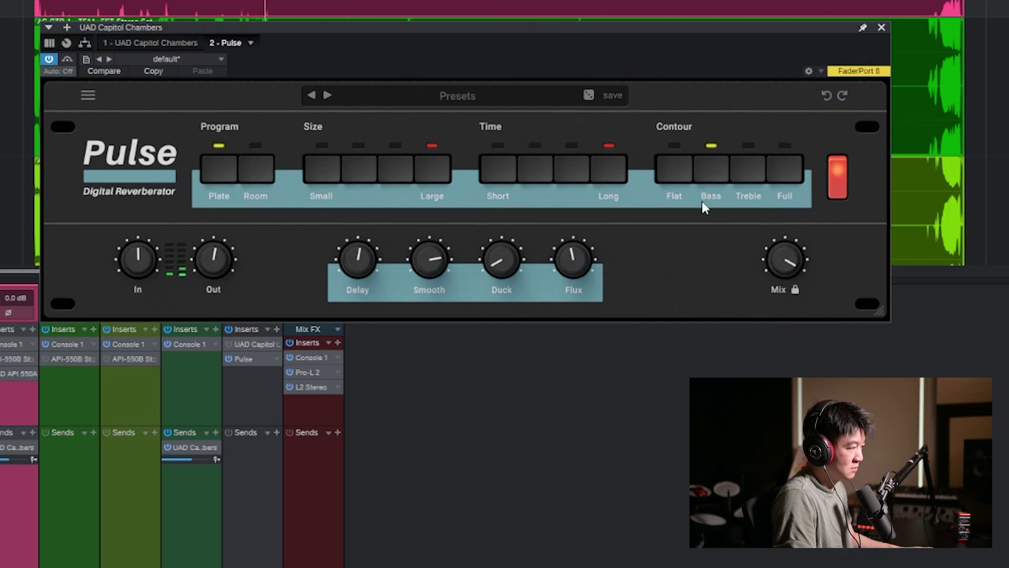
Lower Smooth to 29 %, turn Flux to minimum, and switch Contour to Full
left_click_drag(465, 253, 451, 377)
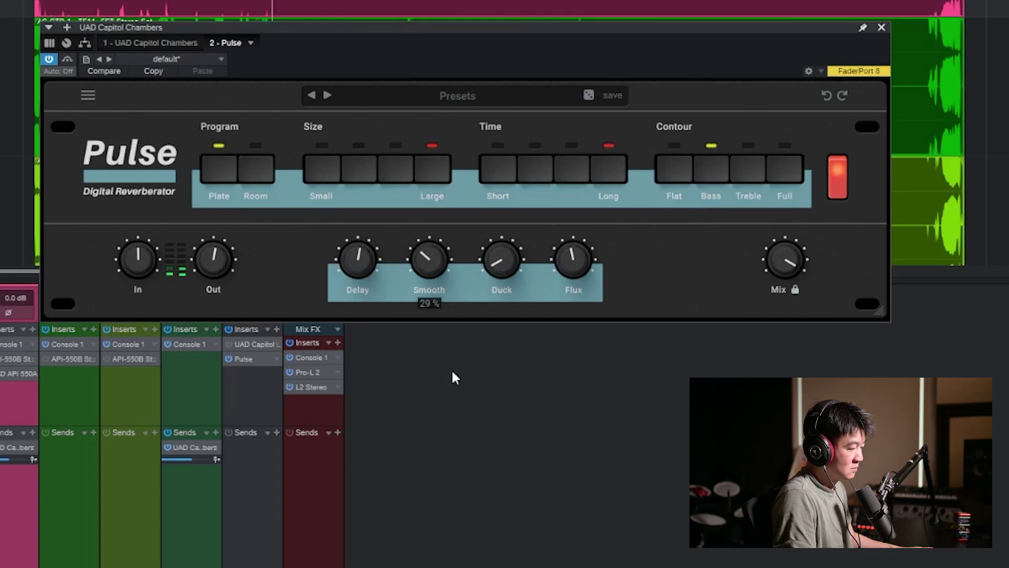
left_click_drag(572, 284, 545, 325)
left_click(771, 194)
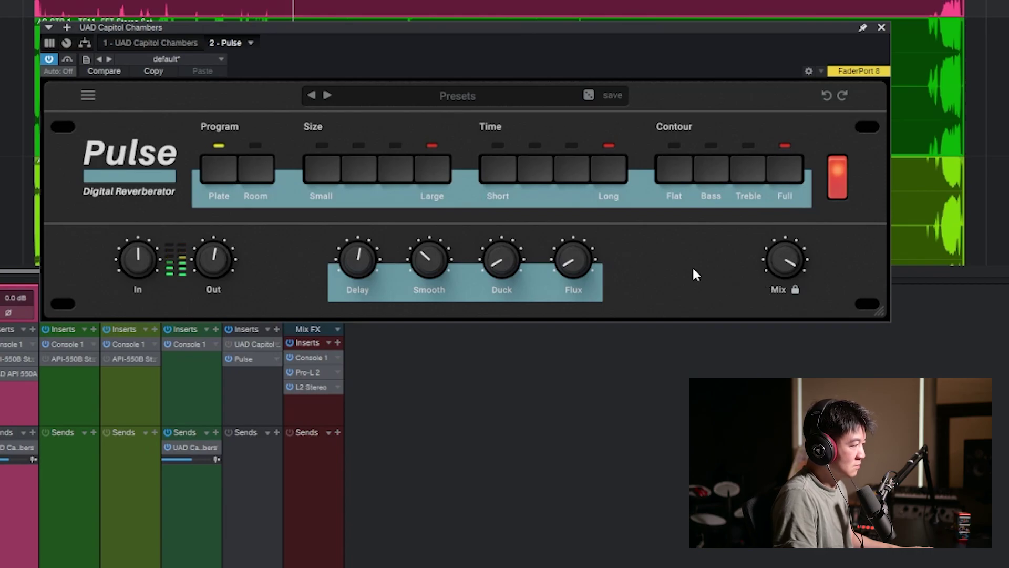
Lower Delay to just below centre, raise Duck slightly past centre, and try Contour at Flat before restoring Full
left_click_drag(366, 268, 375, 295)
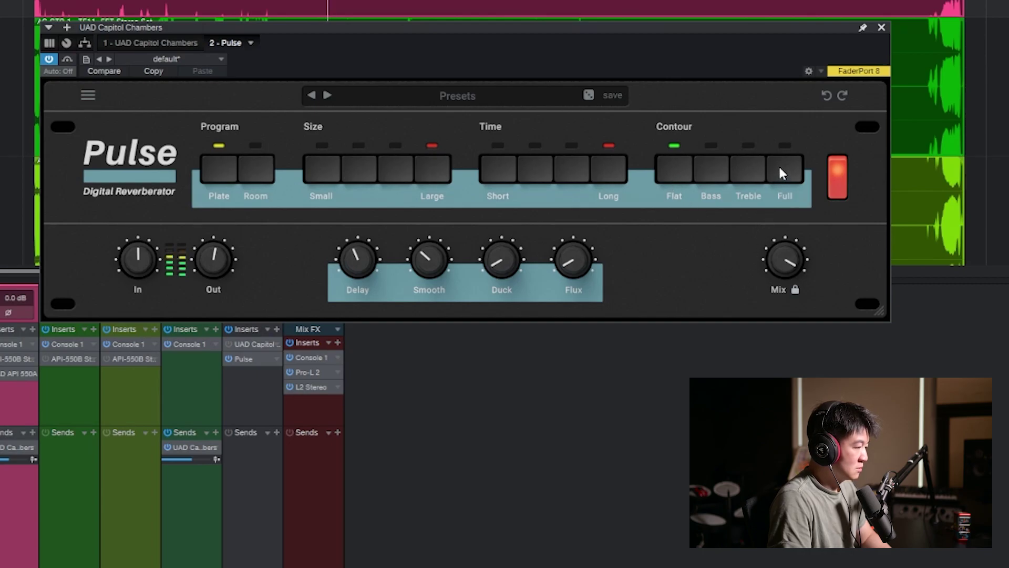
left_click_drag(485, 270, 512, 183)
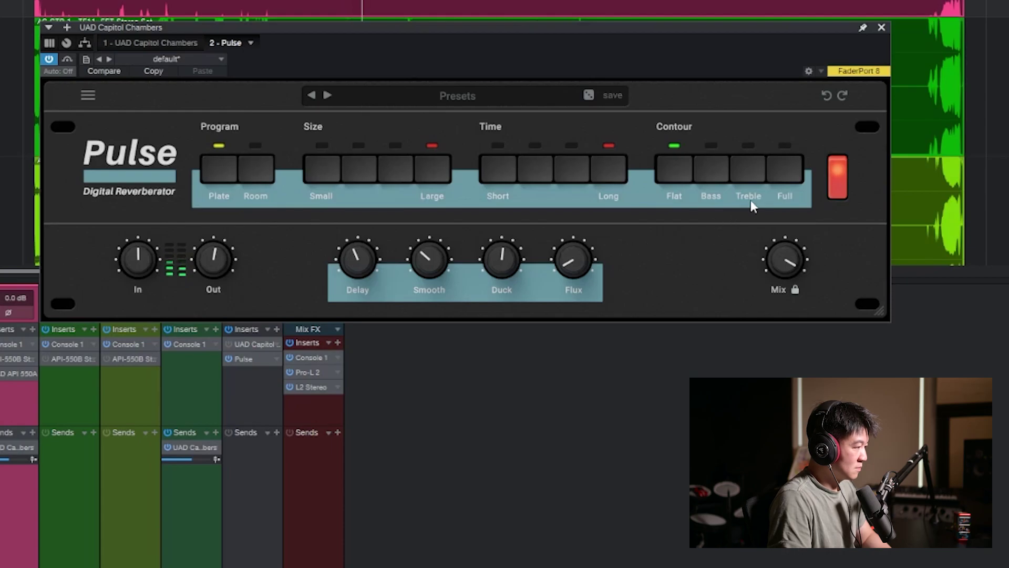
left_click(778, 177)
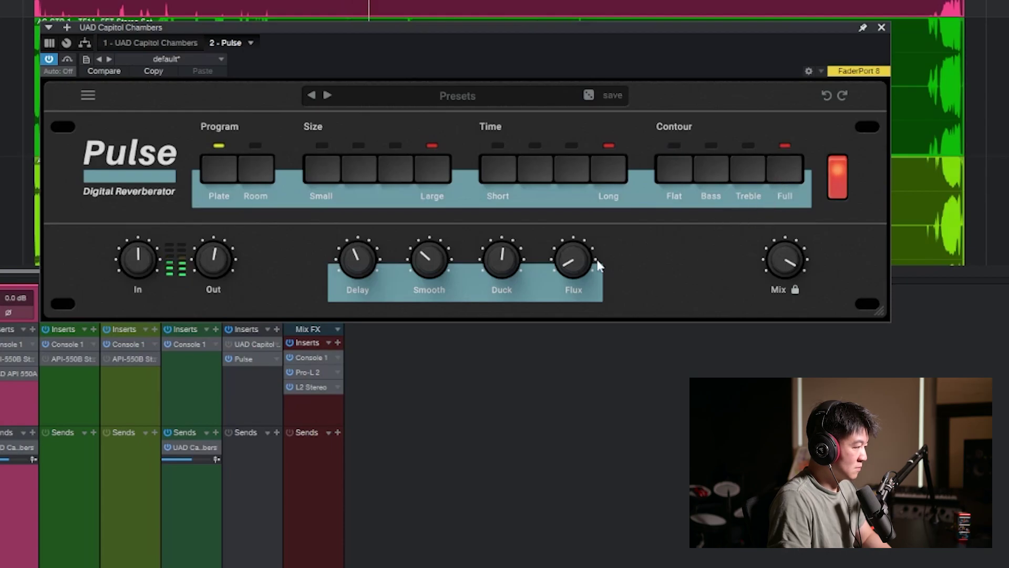
left_click_drag(500, 264, 503, 256)
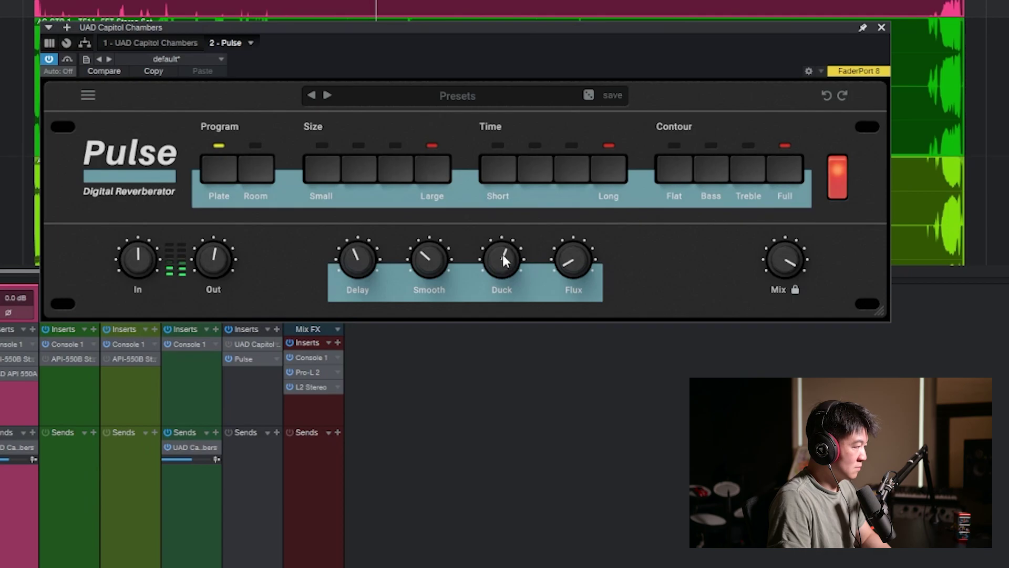
Switch to the Room program with Small Size, Short Time and Duck at minimum, and bypass the plug-in for comparison
left_click(262, 182)
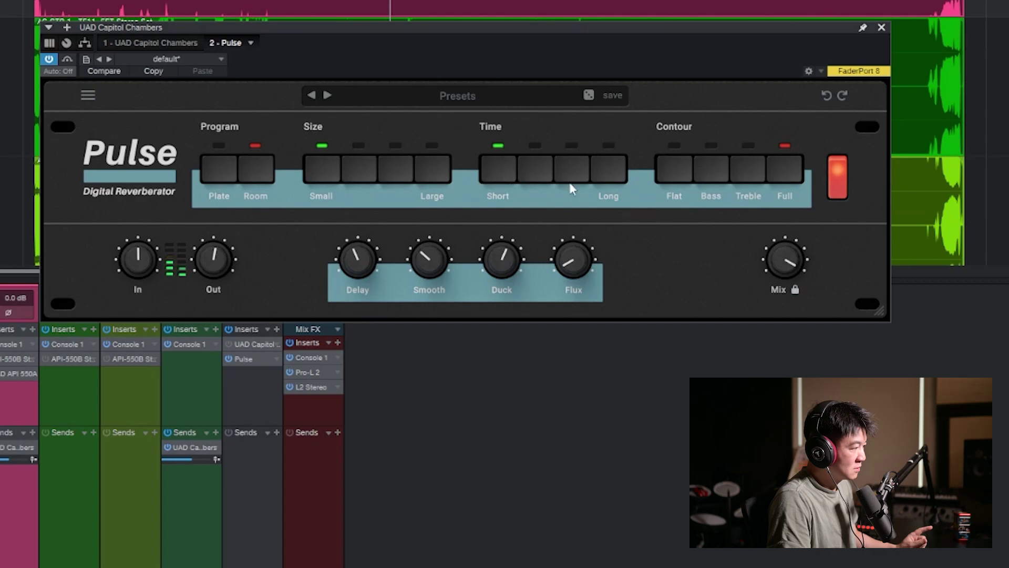
left_click_drag(508, 339, 363, 337)
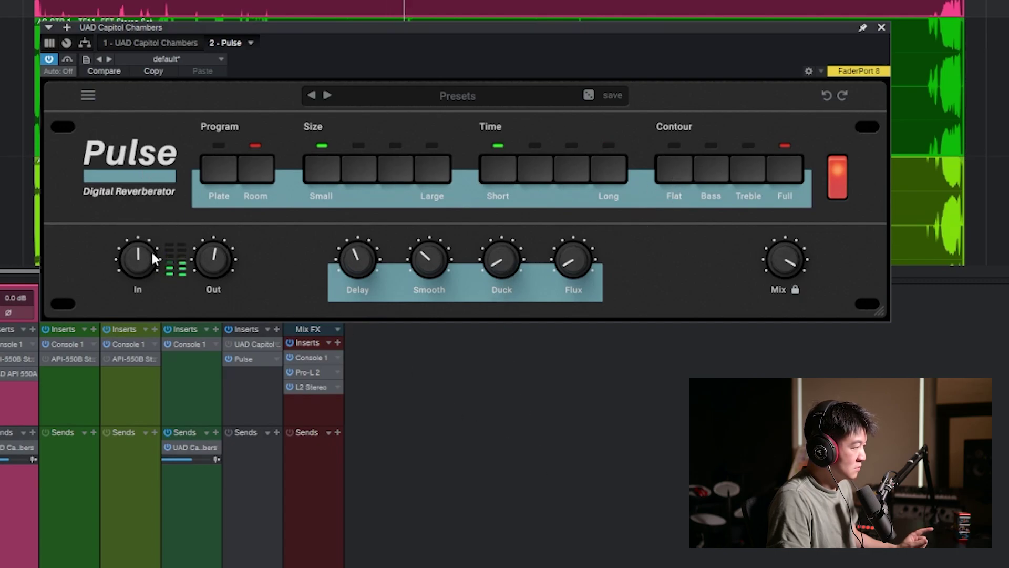
left_click(67, 59)
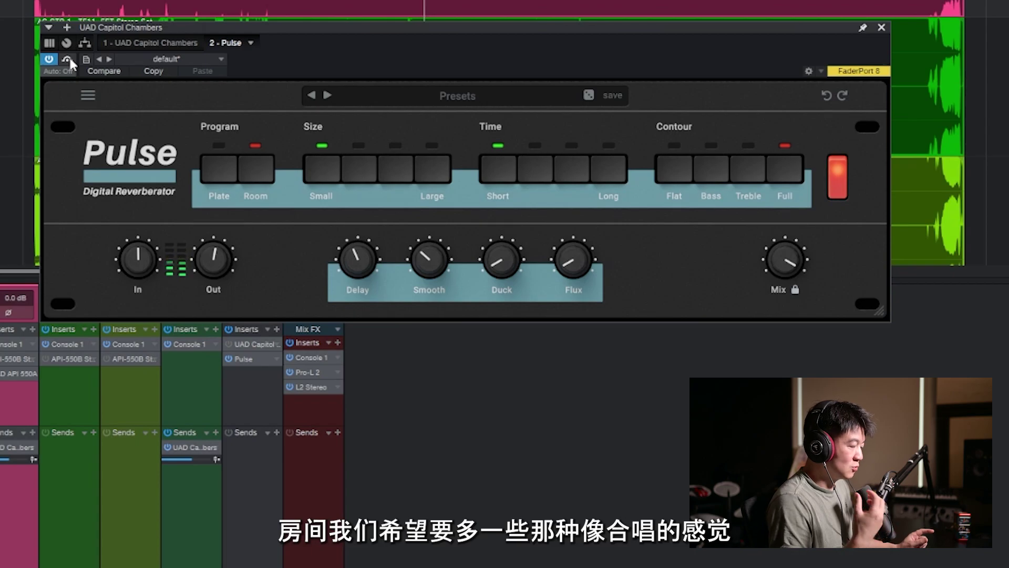
left_click(67, 60)
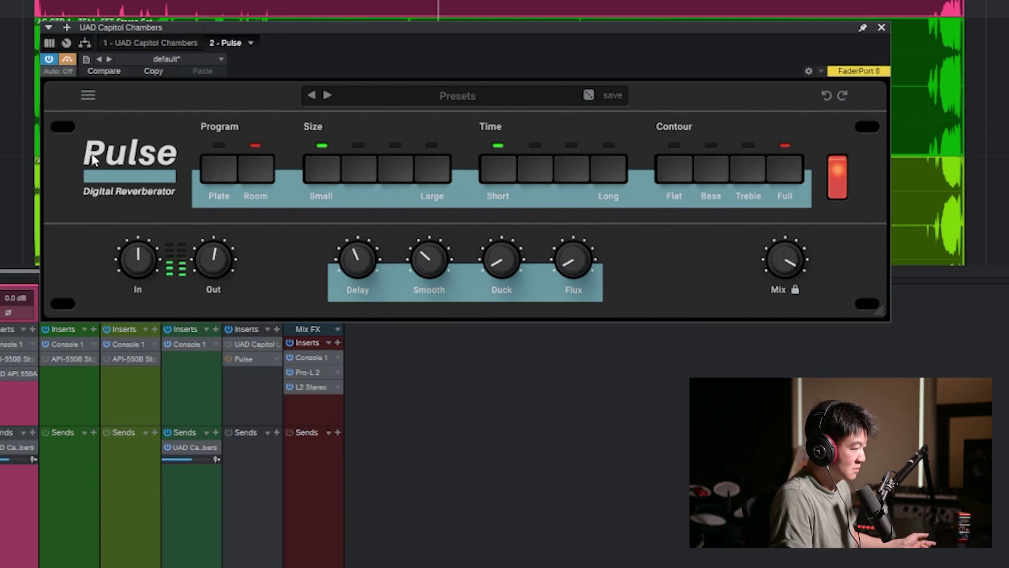
Re-enable the plug-in, set Delay to 0 ms and Smooth to maximum on the small room, and bypass the plug-in for comparison
left_click(68, 60)
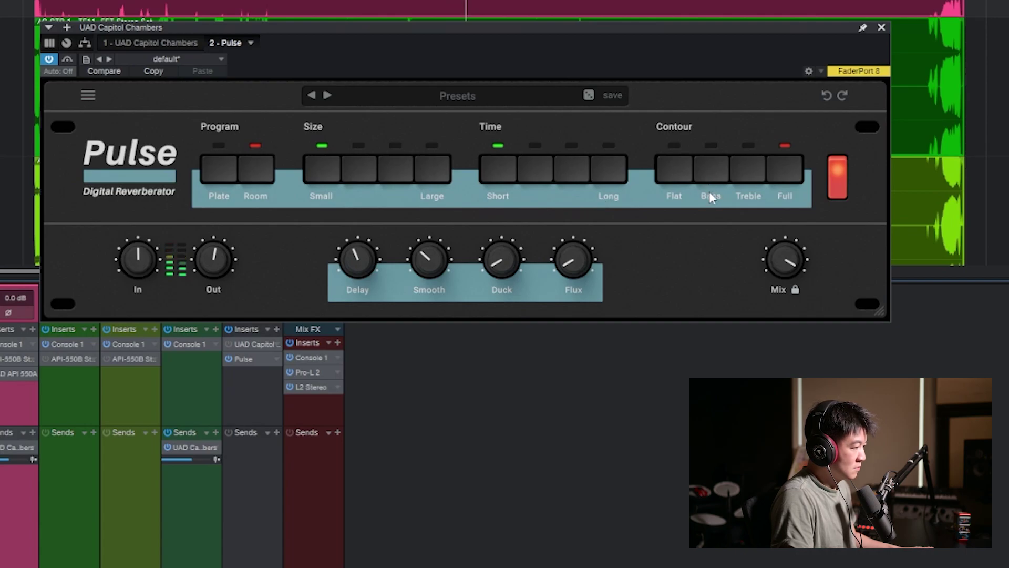
left_click_drag(356, 258, 382, 372)
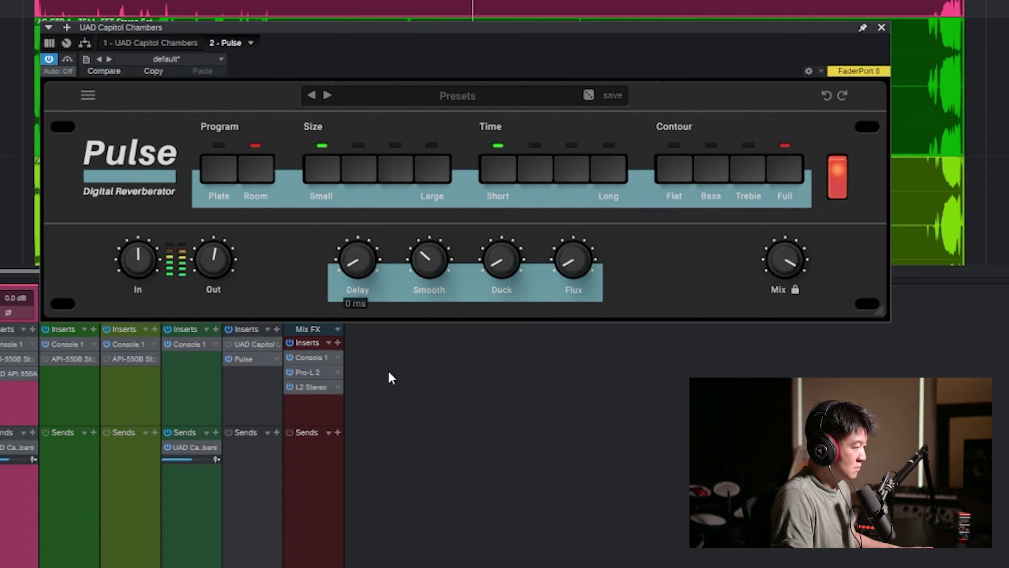
left_click_drag(430, 258, 480, 149)
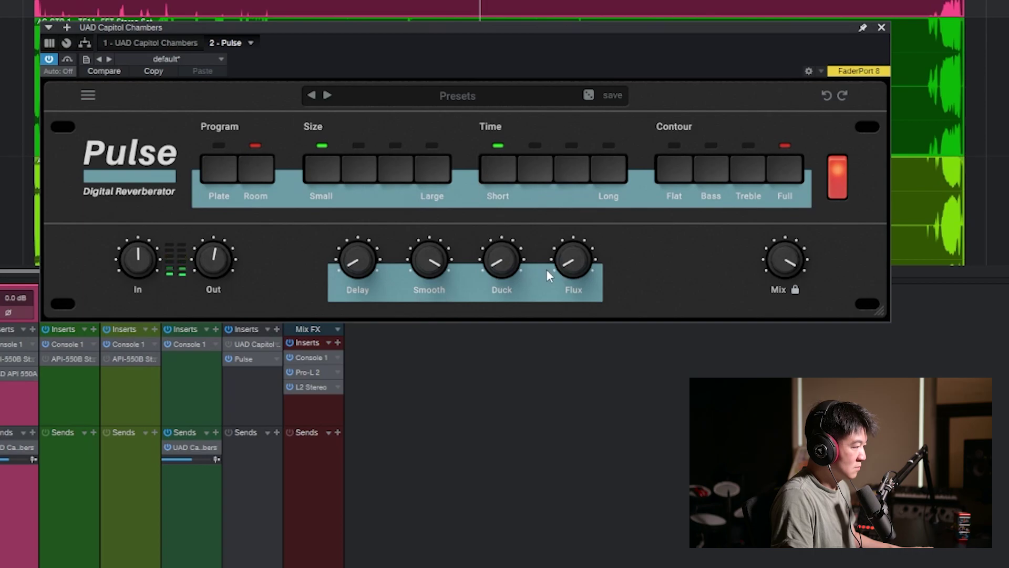
left_click(67, 60)
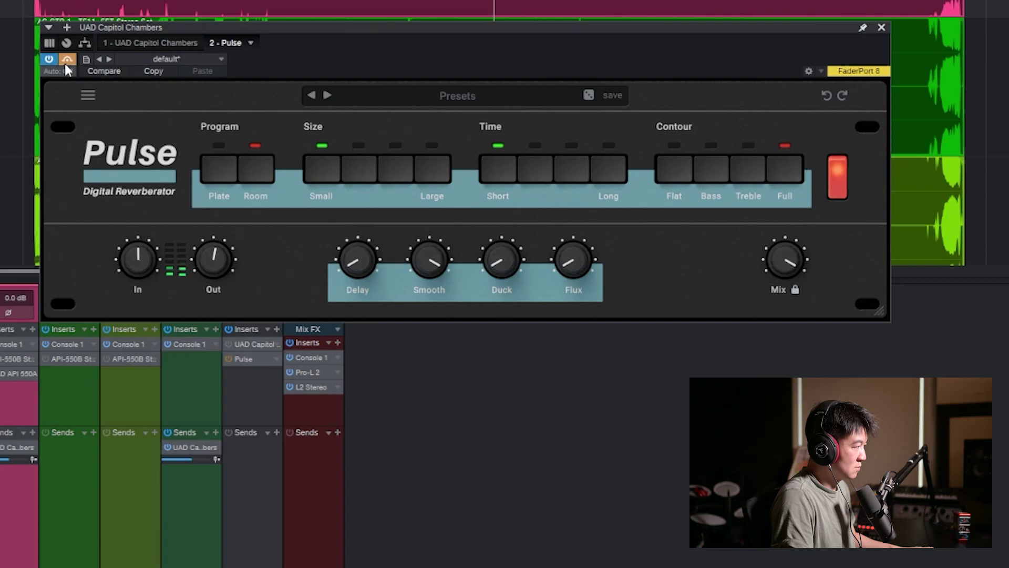
Reactivate the room reverb with Small Size, the third Time setting and Treble Contour, raising the In level slightly
left_click(66, 60)
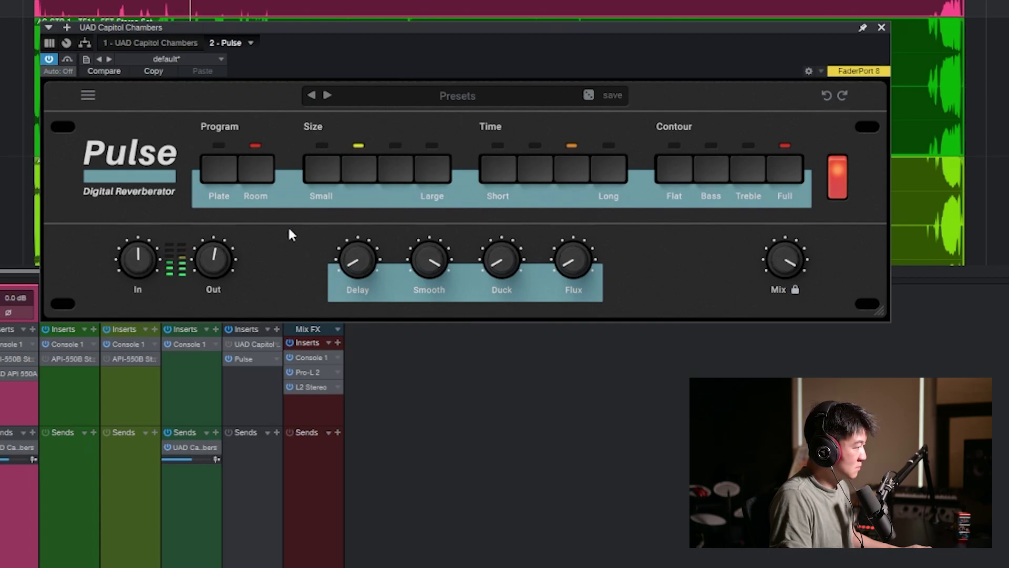
left_click_drag(142, 260, 141, 244)
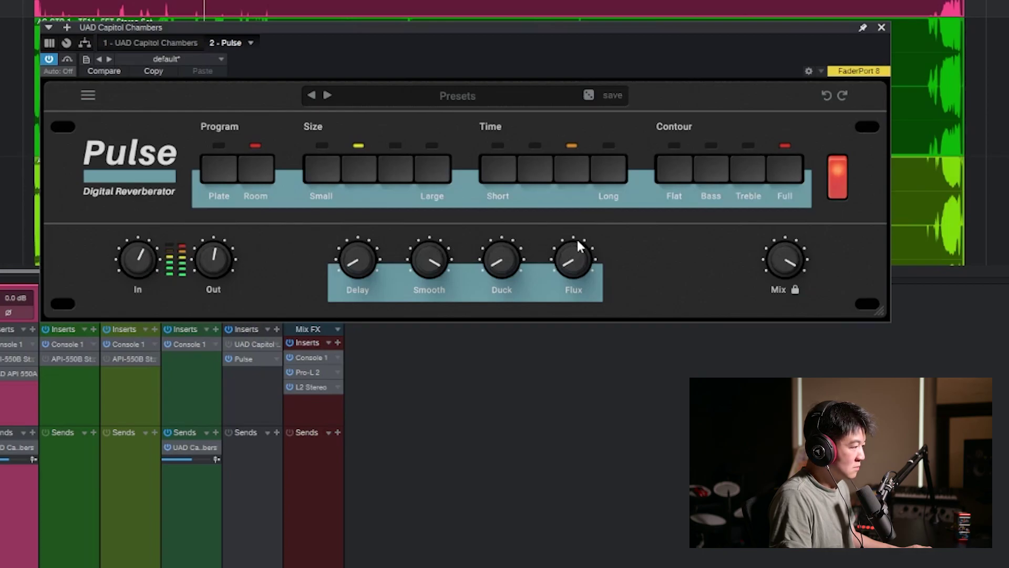
left_click_drag(391, 197, 380, 216)
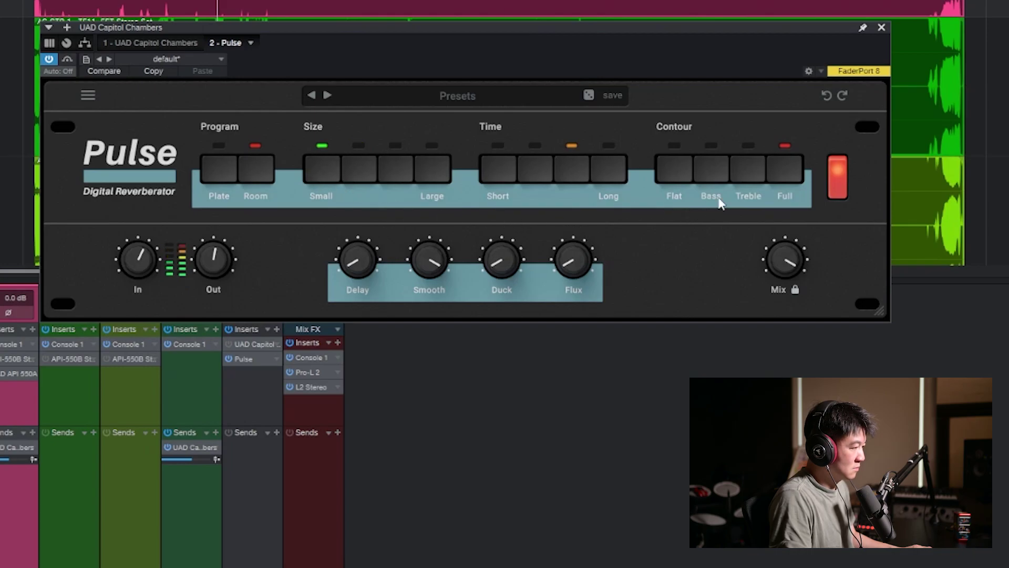
left_click(741, 176)
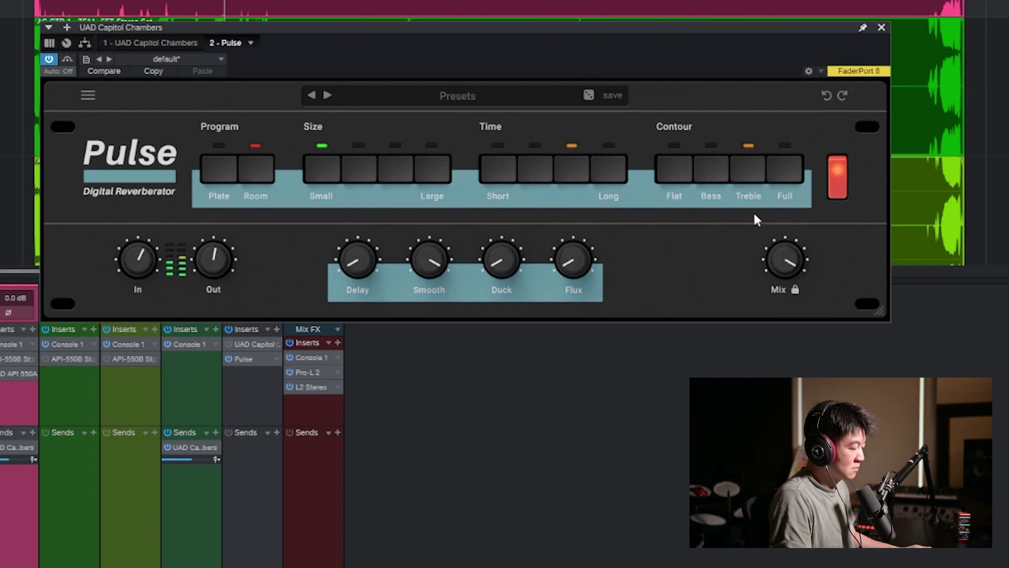
Compare the small room with the effect on and off, using both the host bypass and Pulse's own power switch
left_click(67, 60)
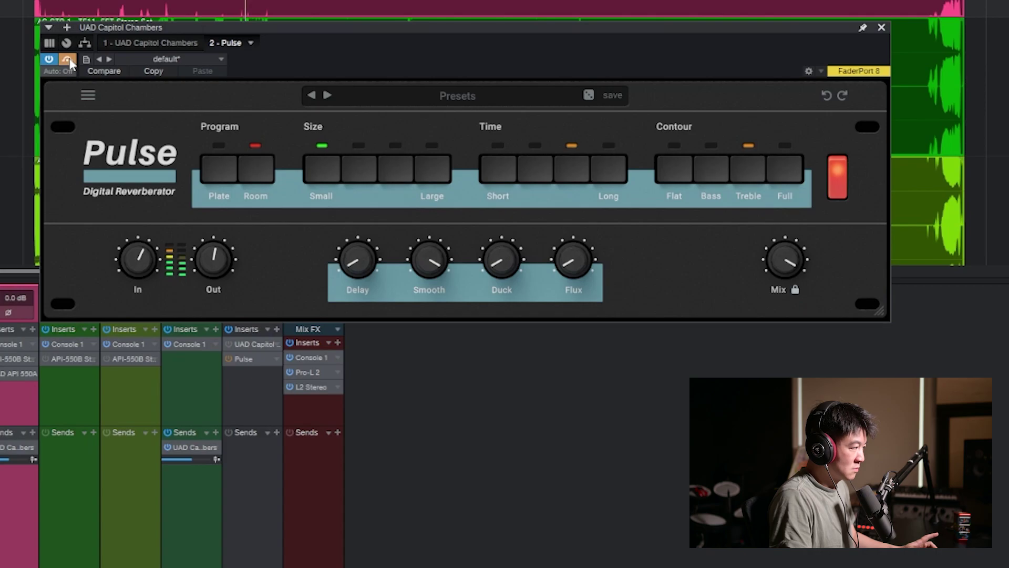
left_click(67, 60)
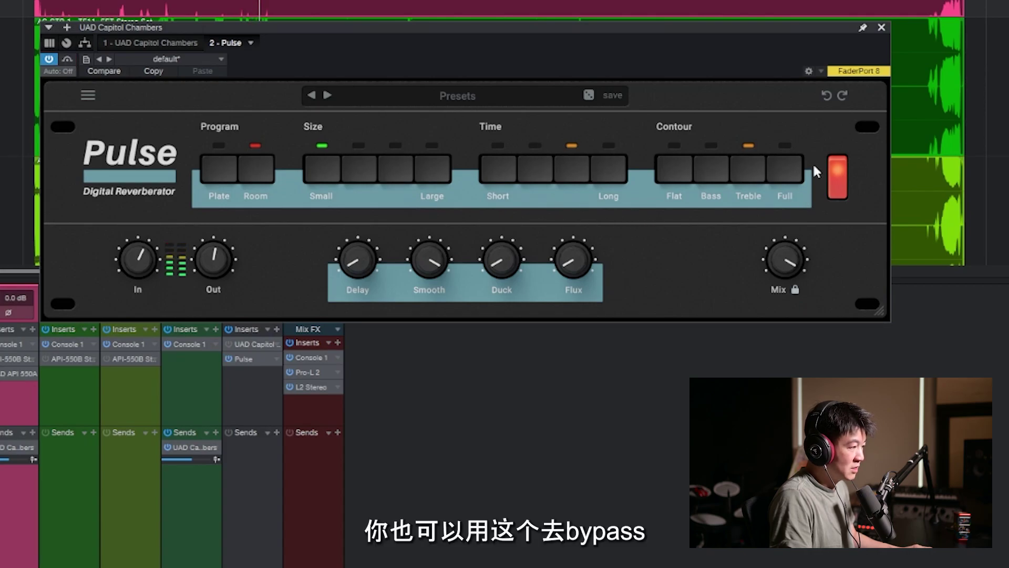
left_click(839, 187)
left_click(839, 182)
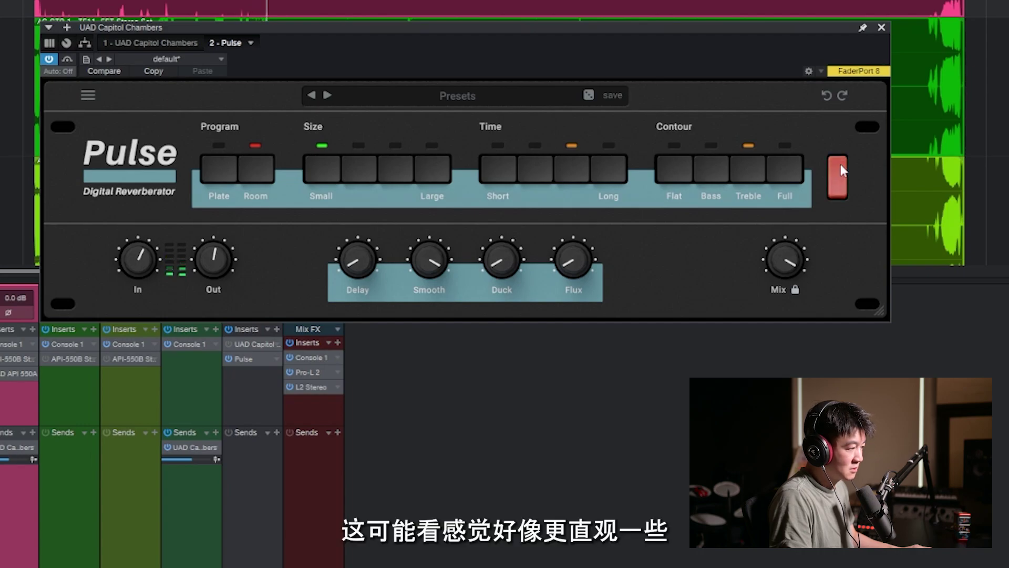
left_click(840, 164)
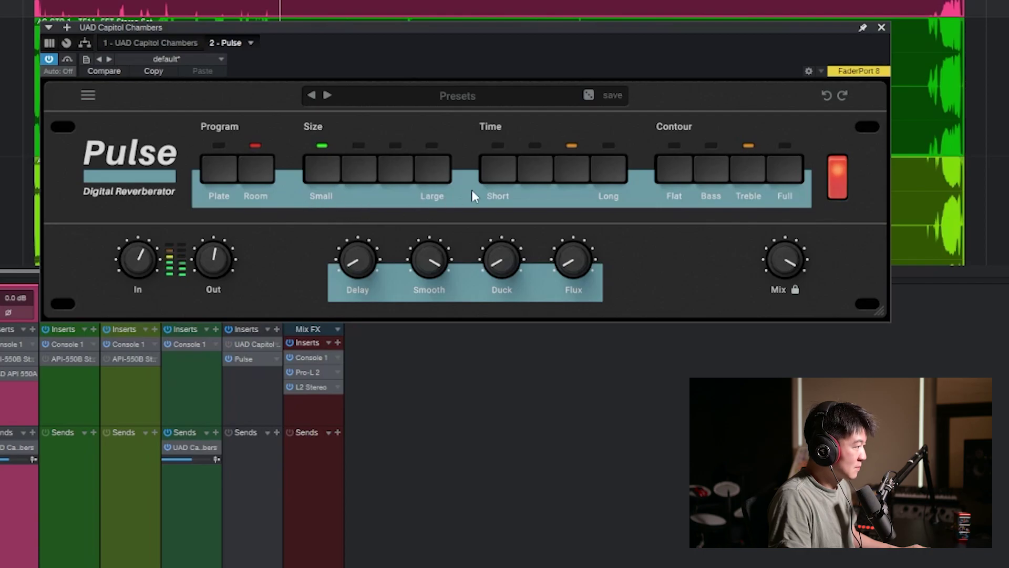
left_click(844, 171)
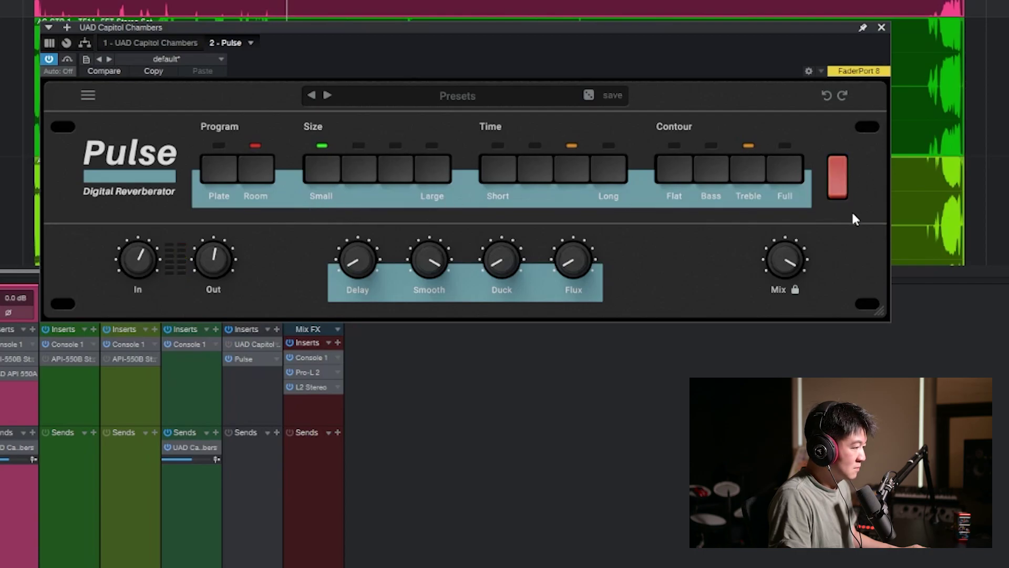
left_click(840, 191)
Audition Plate briefly, return to Room with Large Size and Bass Contour, and lower Smooth slightly from maximum
left_click(225, 167)
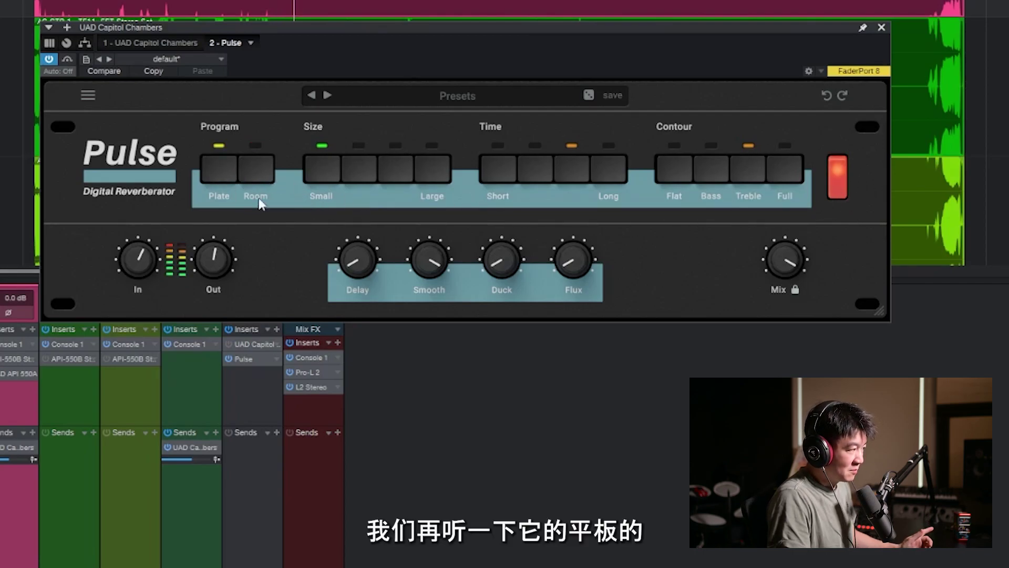
left_click(257, 175)
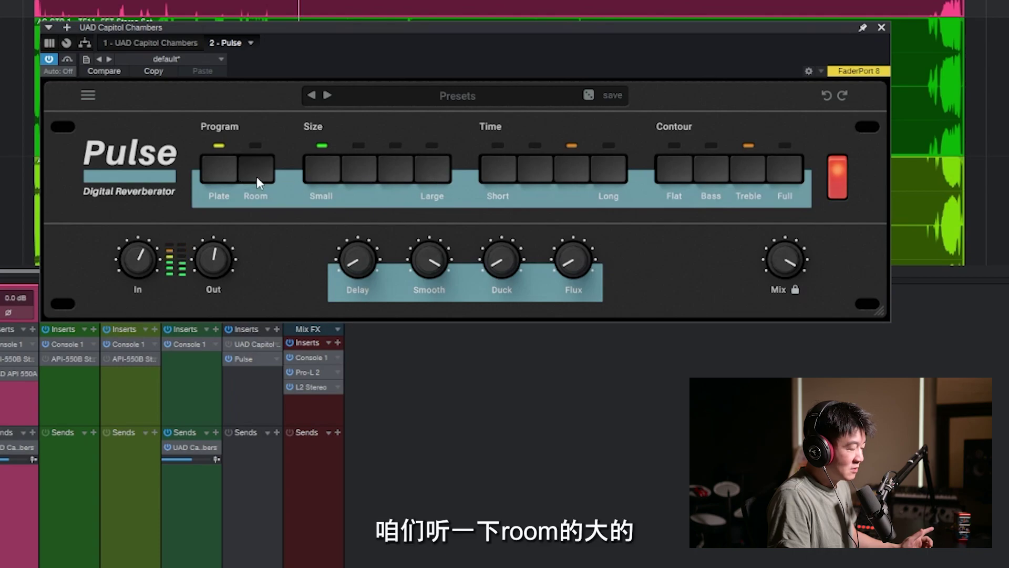
left_click(434, 176)
left_click(718, 174)
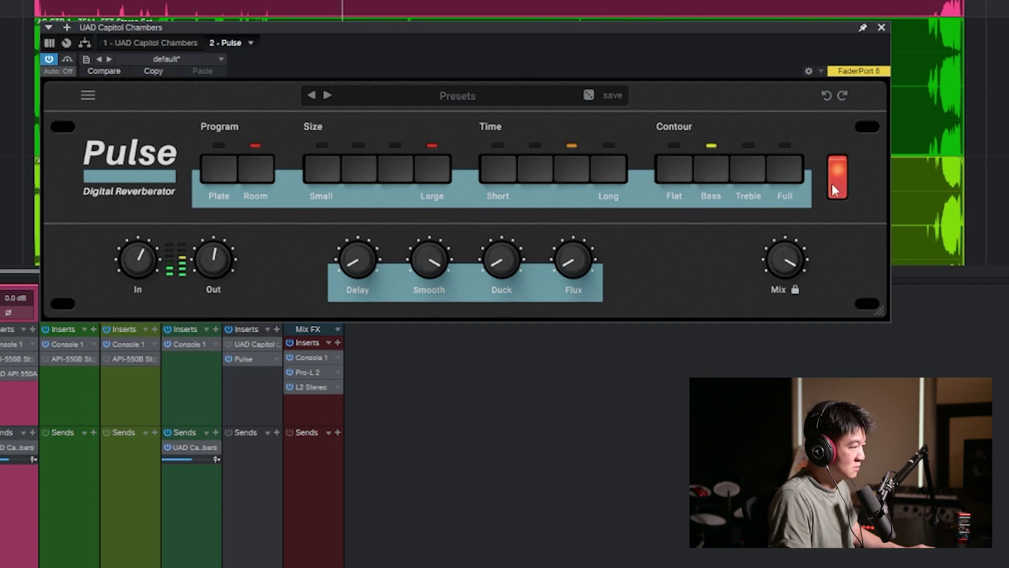
left_click_drag(430, 263, 434, 303)
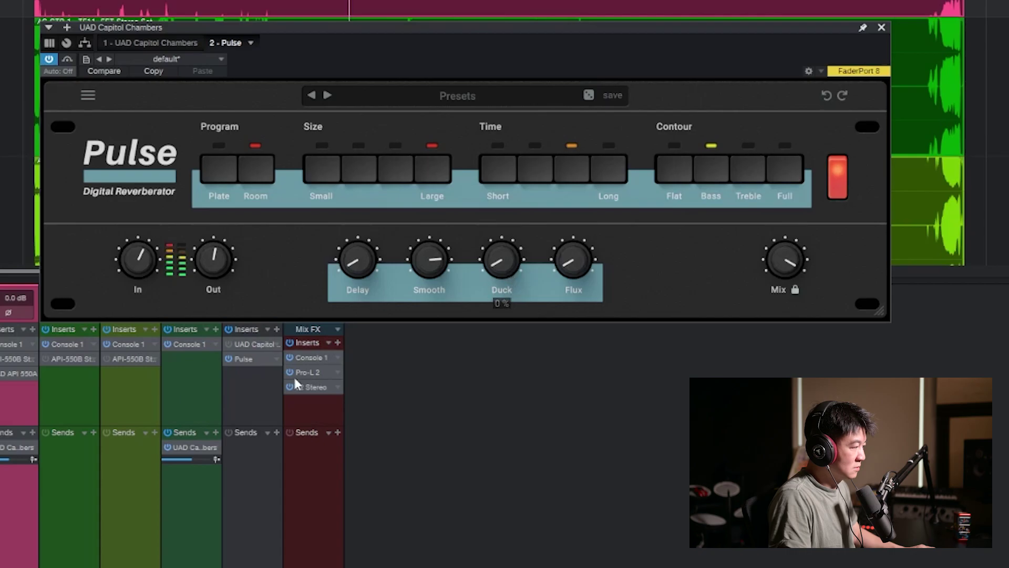
Insert FabFilter Pro-Q 3 after Pulse and set a 12 dB/oct High Cut at about 12053 Hz with Q about 0.313
left_click(278, 327)
type("q 3")
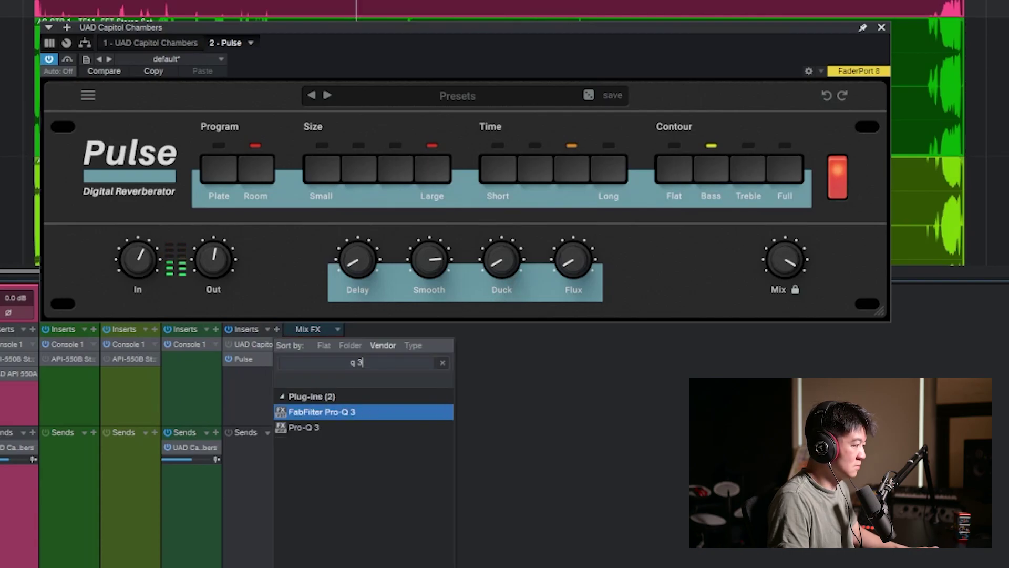
key("Return")
left_click_drag(604, 280, 494, 331)
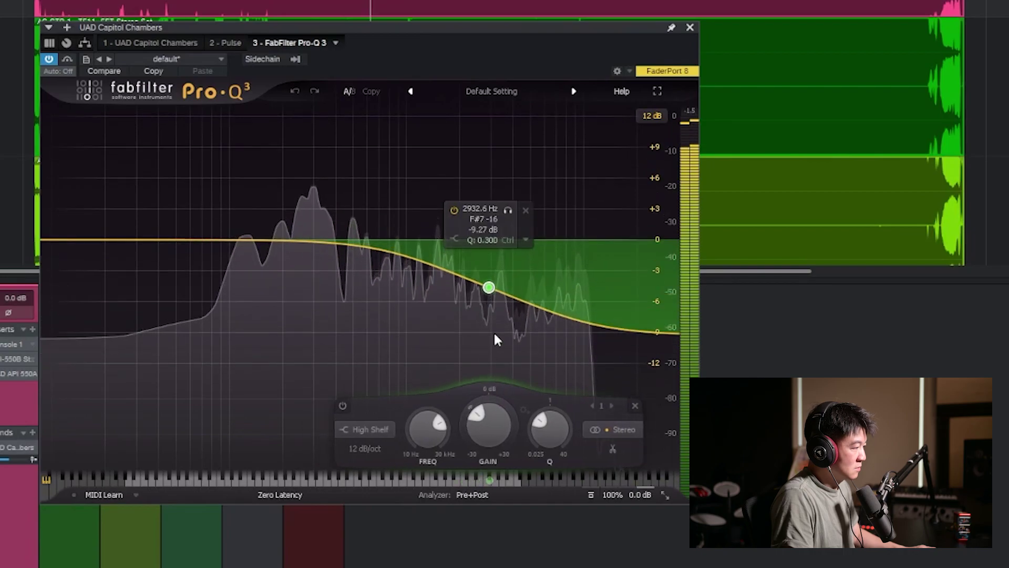
left_click(455, 340)
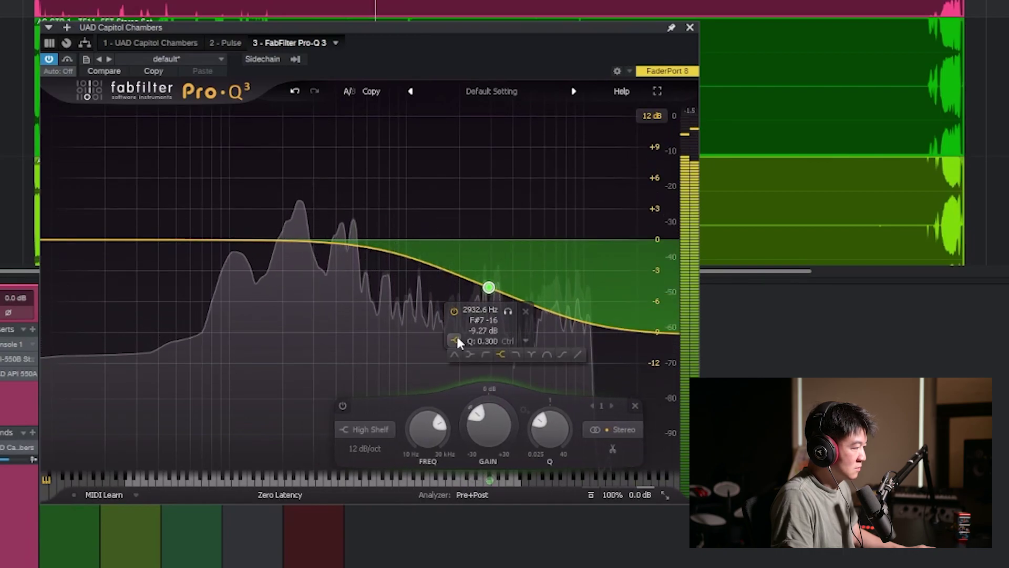
left_click(516, 354)
left_click_drag(488, 341, 598, 337)
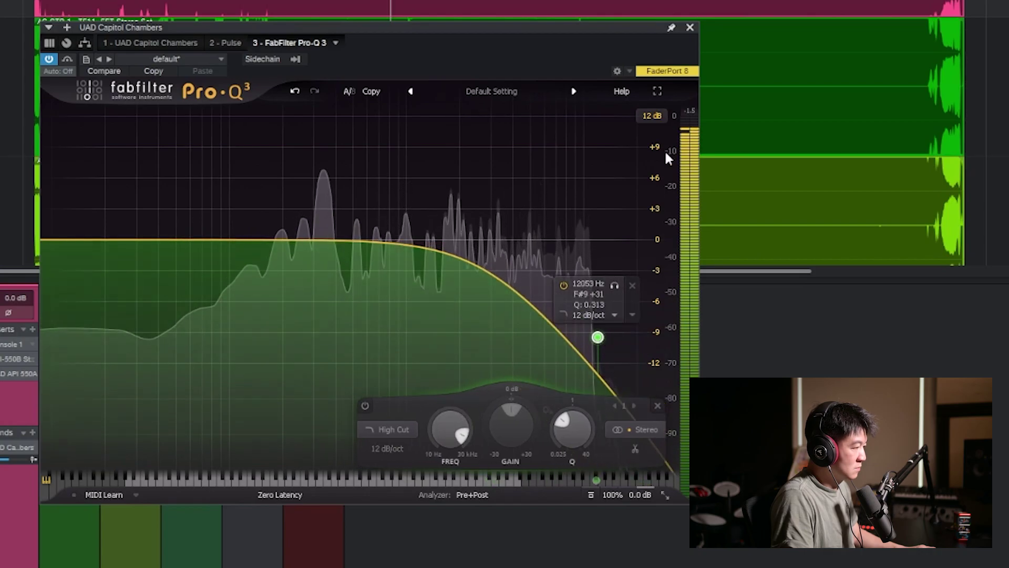
left_click(689, 27)
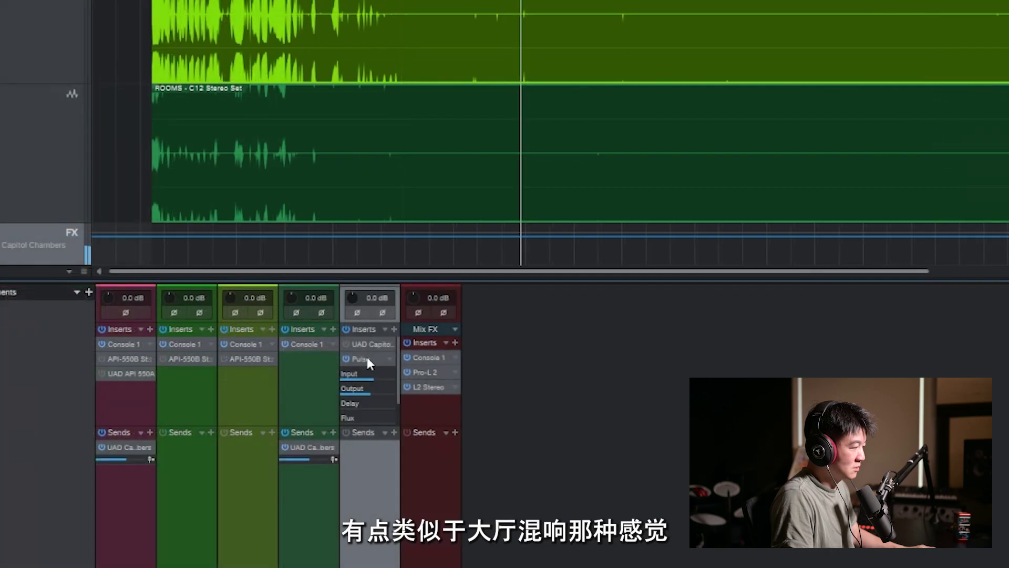
Reopen Pulse, switch it off for comparison, and turn it back on with Contour set to Full
left_click(366, 357)
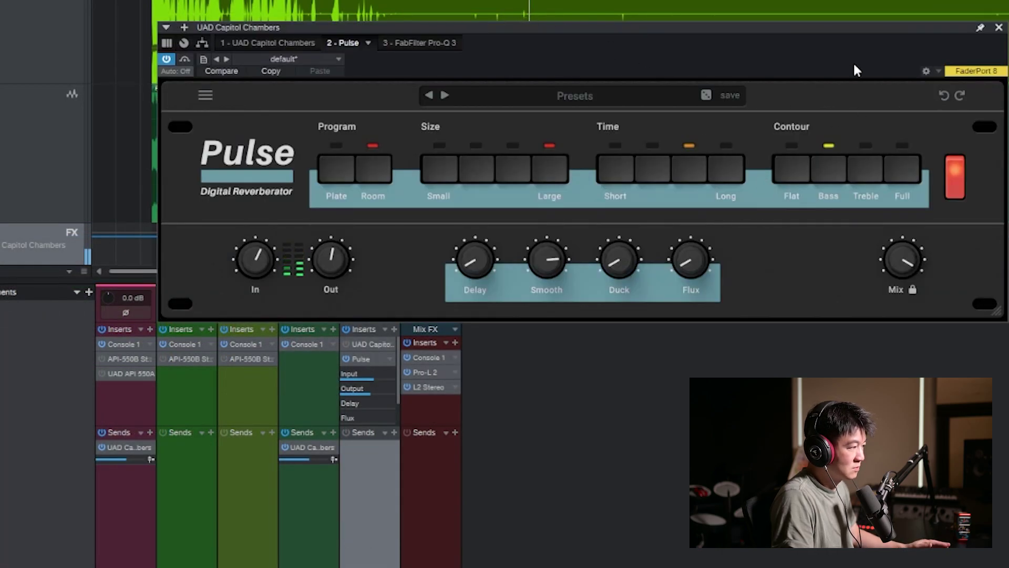
left_click_drag(843, 24, 734, 53)
left_click(844, 203)
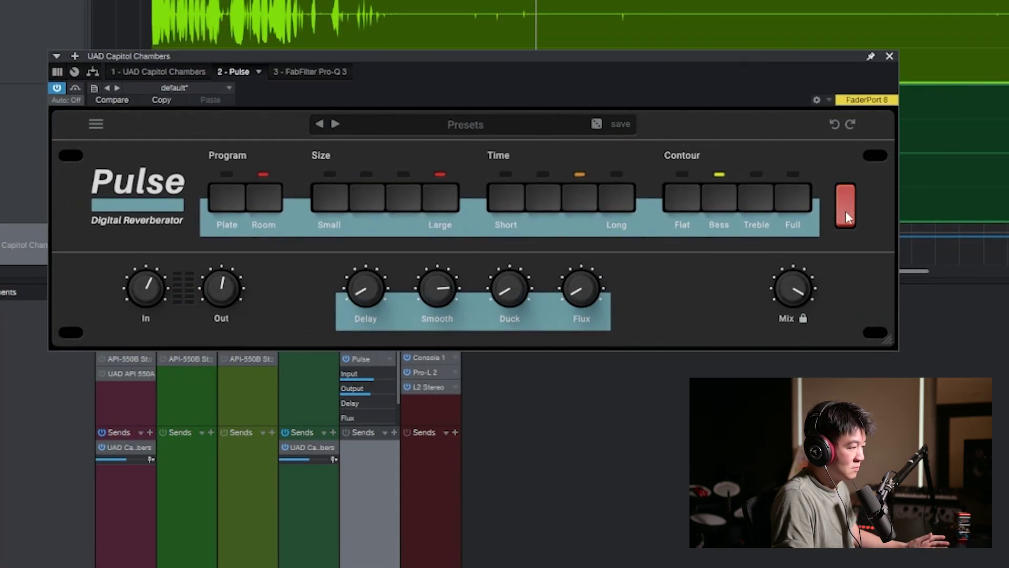
left_click(795, 210)
left_click(844, 219)
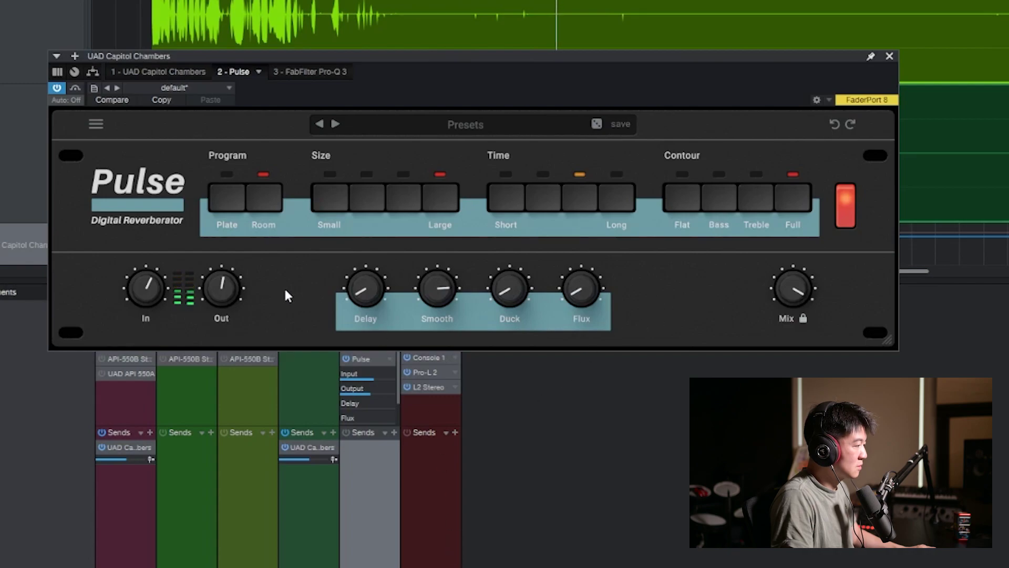
Lower In and Out to just below centre, and switch to Plate with the third Size setting and Long Time
left_click_drag(225, 281, 225, 292)
left_click_drag(147, 312, 147, 313)
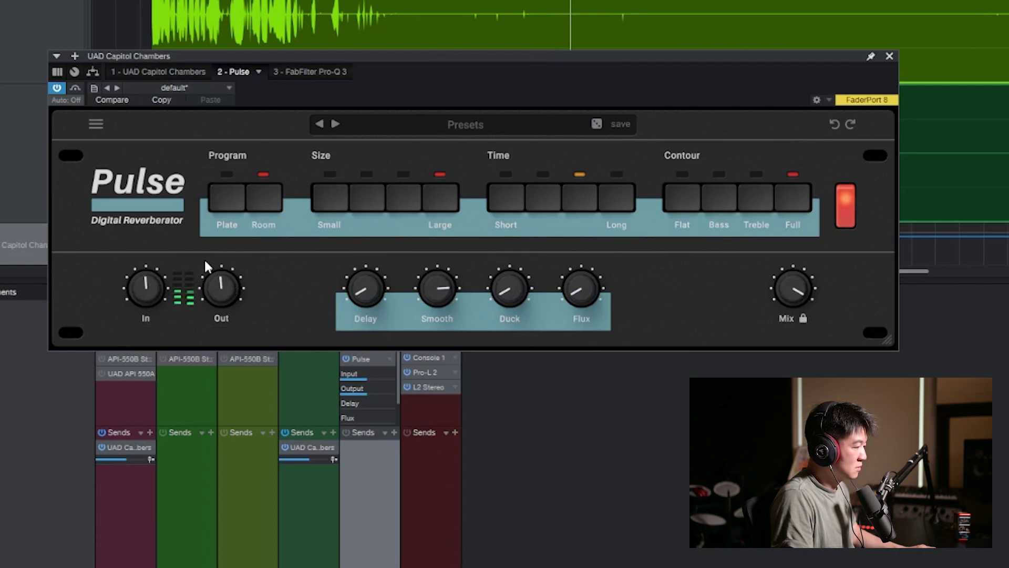
left_click(222, 201)
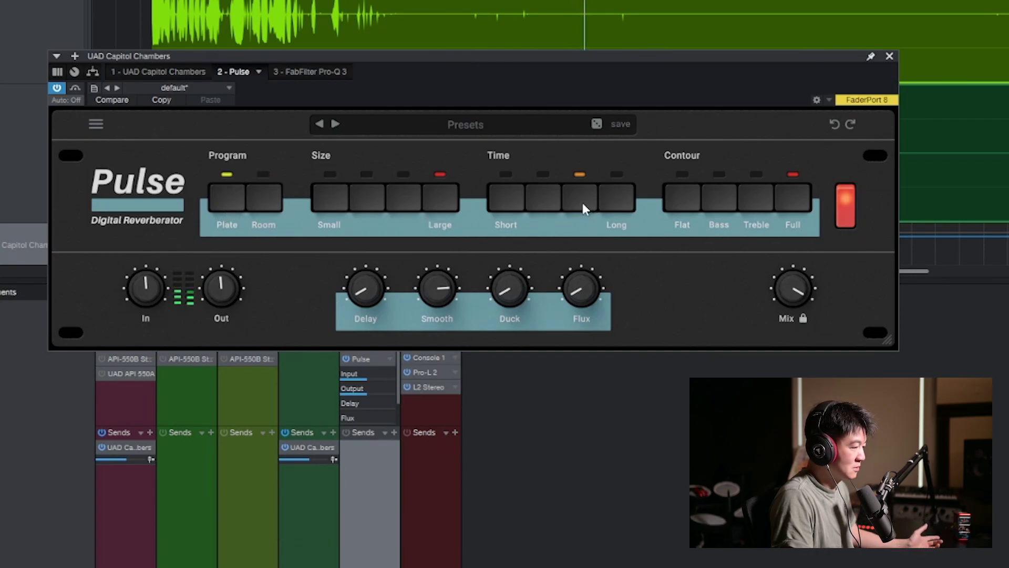
left_click(407, 200)
left_click(616, 200)
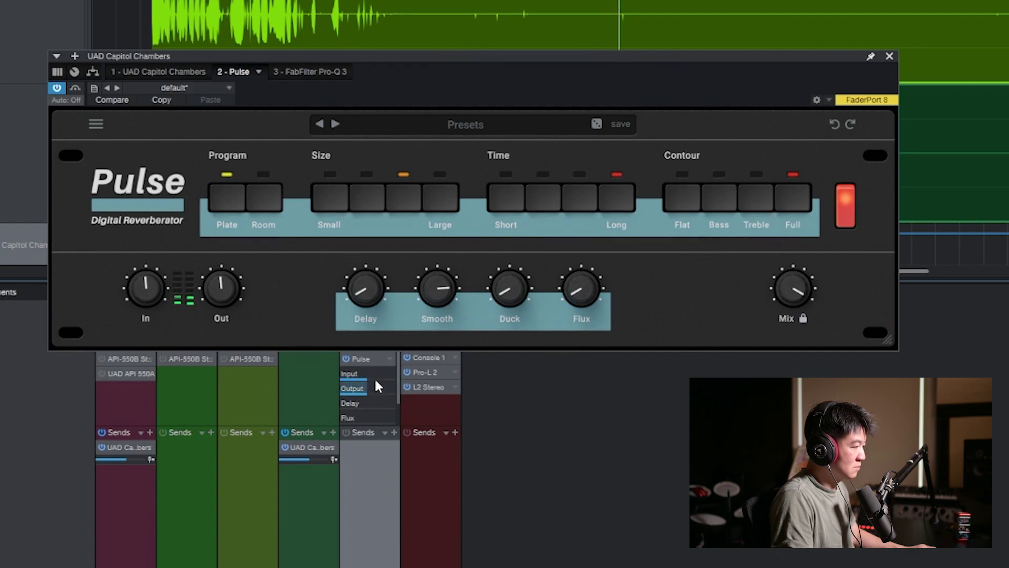
Deactivate the FabFilter Pro-Q 3 insert for the plate, set Delay to 71 ms and lower Smooth well below centre
left_click(370, 360)
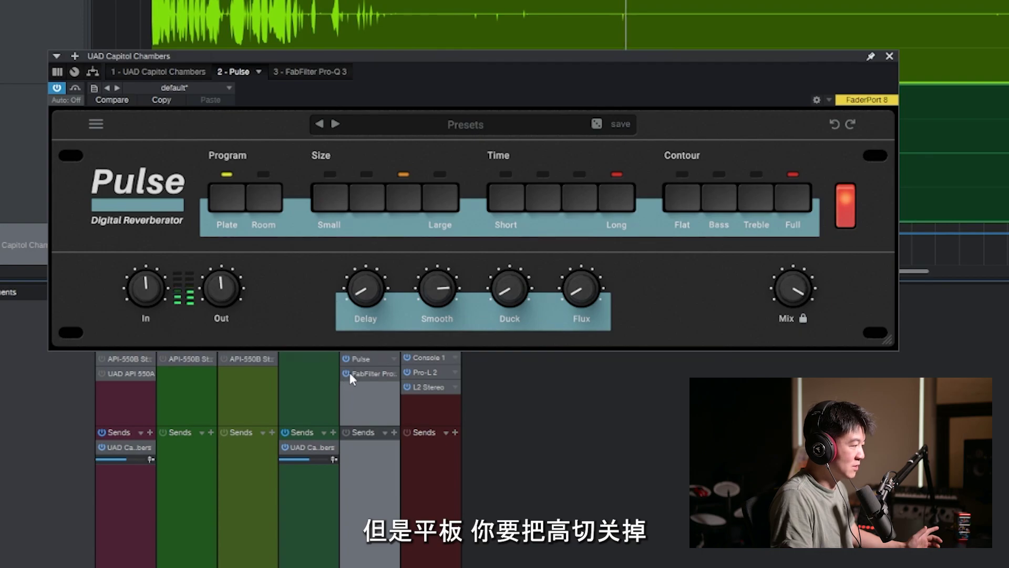
left_click(347, 373)
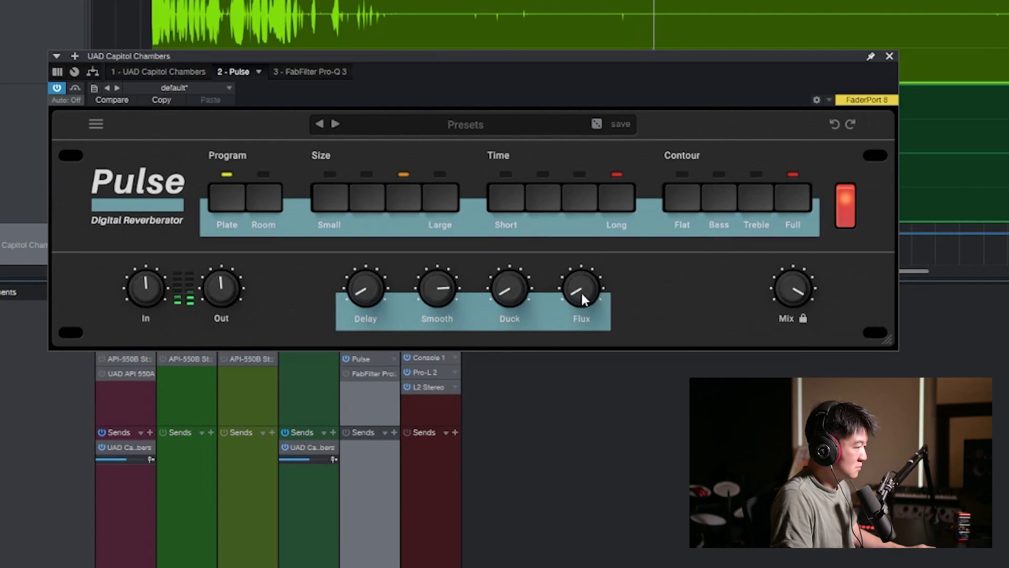
mouse_move(363, 291)
left_click_drag(362, 290, 405, 225)
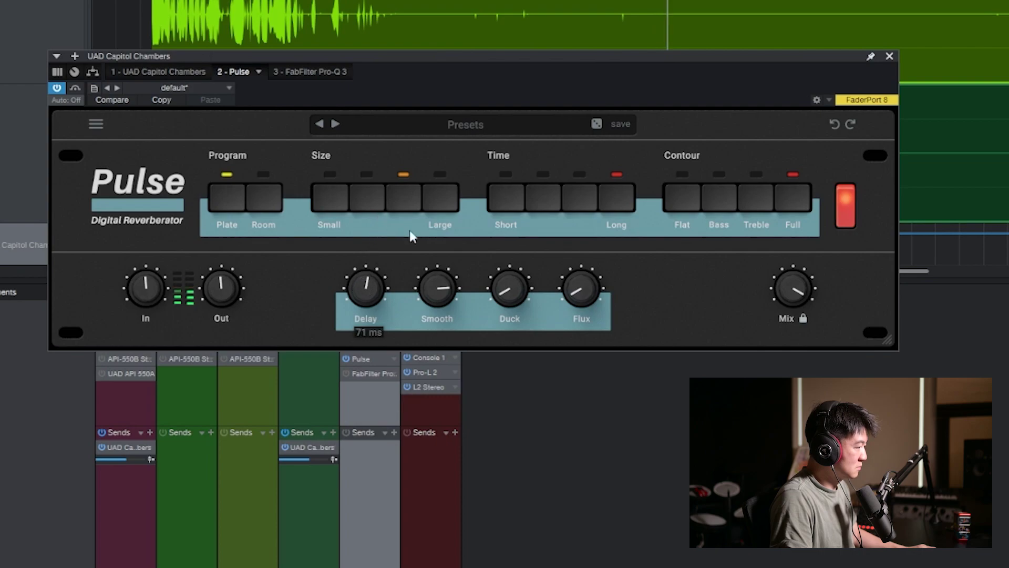
left_click_drag(434, 294, 449, 390)
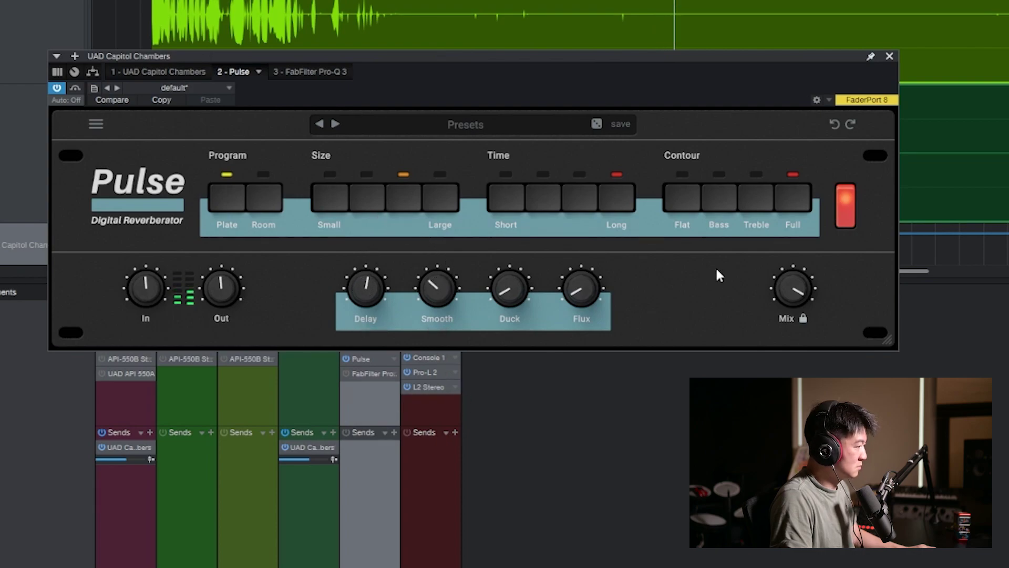
Shorten the plate's Time to the third setting and compare with Pulse switched off and on
left_click(578, 197)
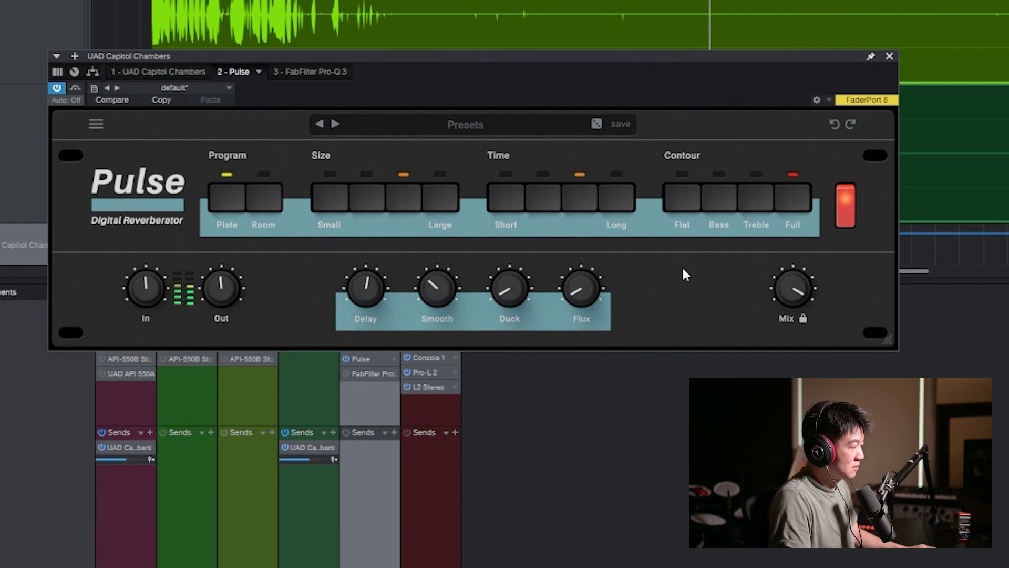
left_click(842, 216)
left_click(845, 218)
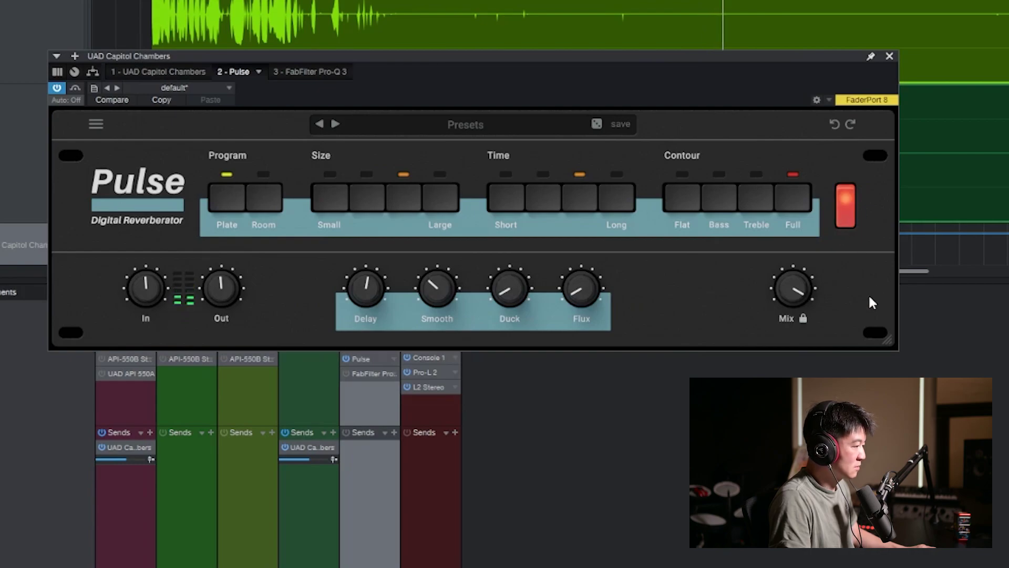